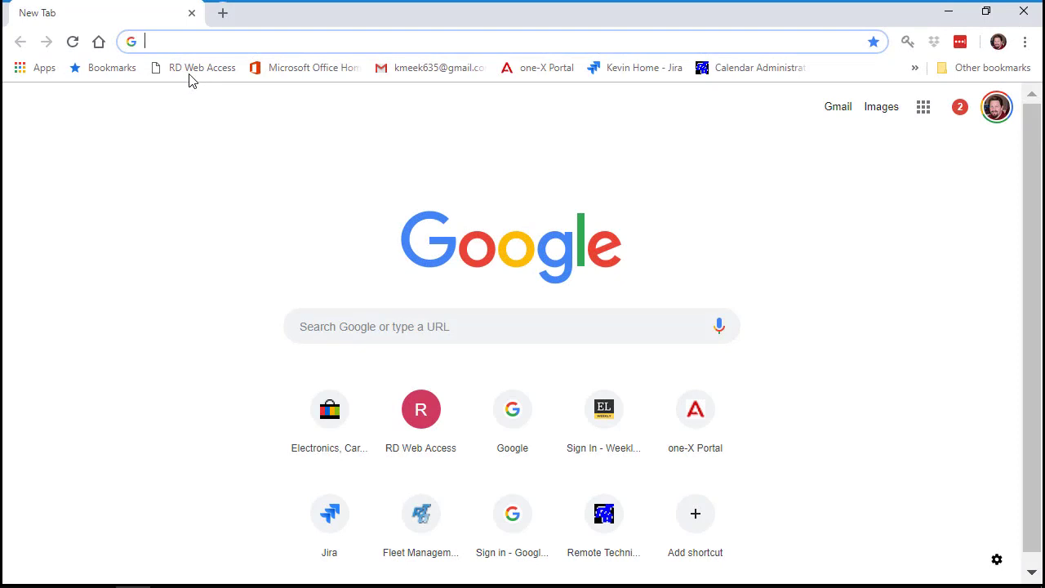
# Step: Load the RD Web Access site from Chrome's bookmarks bar
pyautogui.click(191, 75)
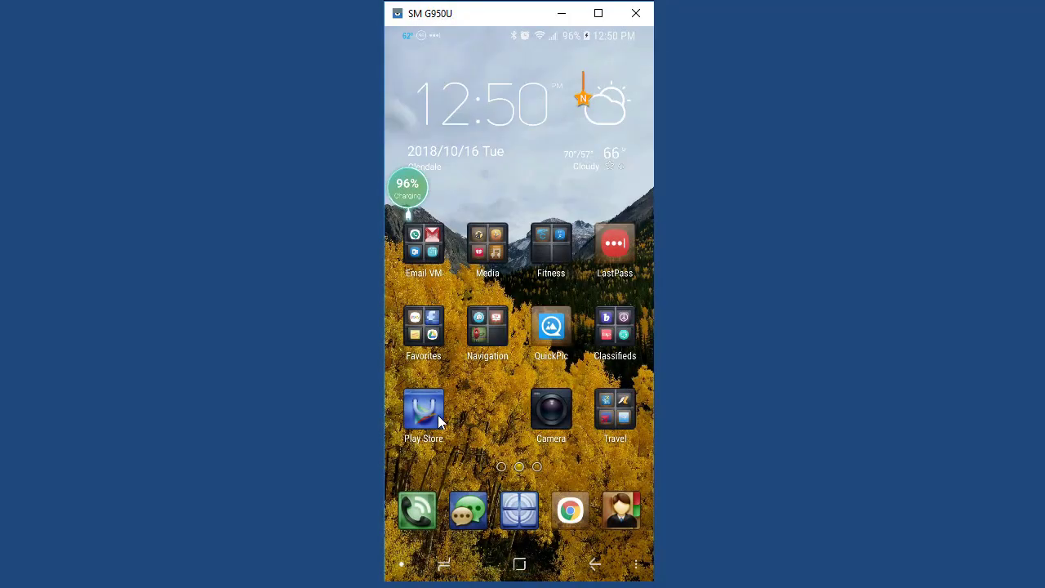
# Step: Search Google Play for 'rta mobile' and install RTA Mobile (Beta)
pyautogui.click(415, 421)
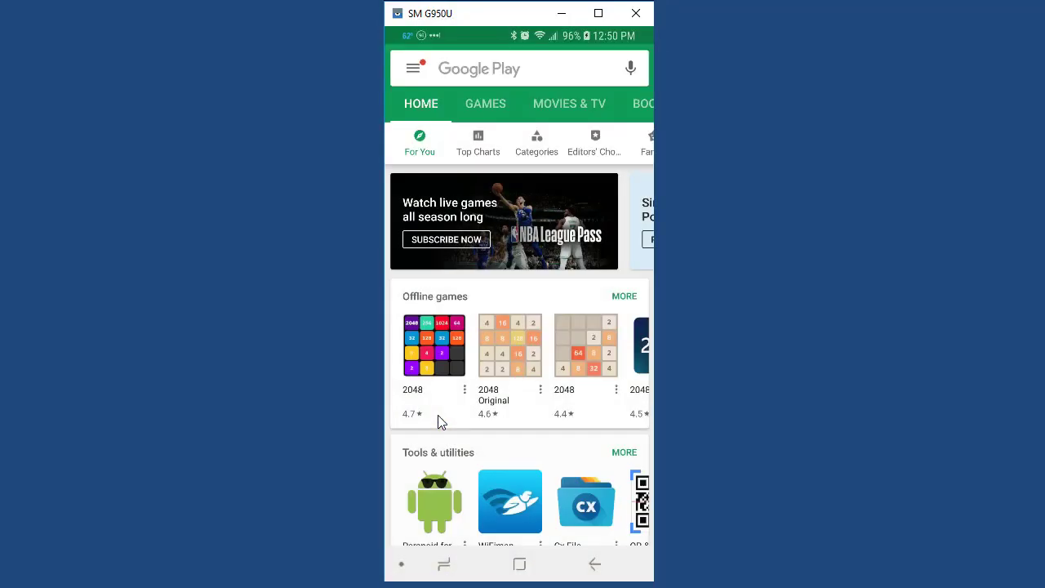
pyautogui.click(461, 70)
pyautogui.write('rta mobile')
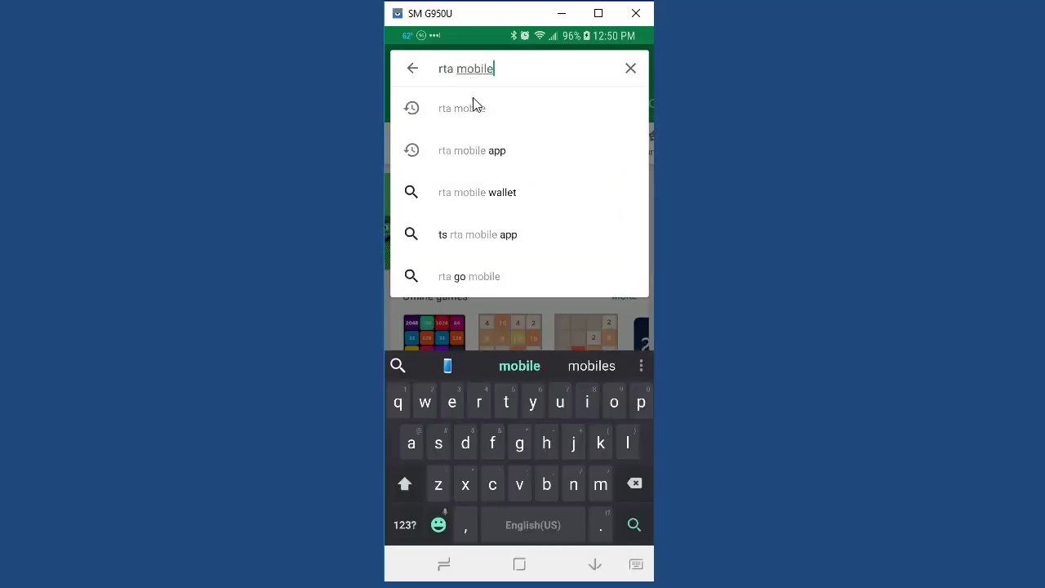
pyautogui.click(474, 107)
pyautogui.click(523, 320)
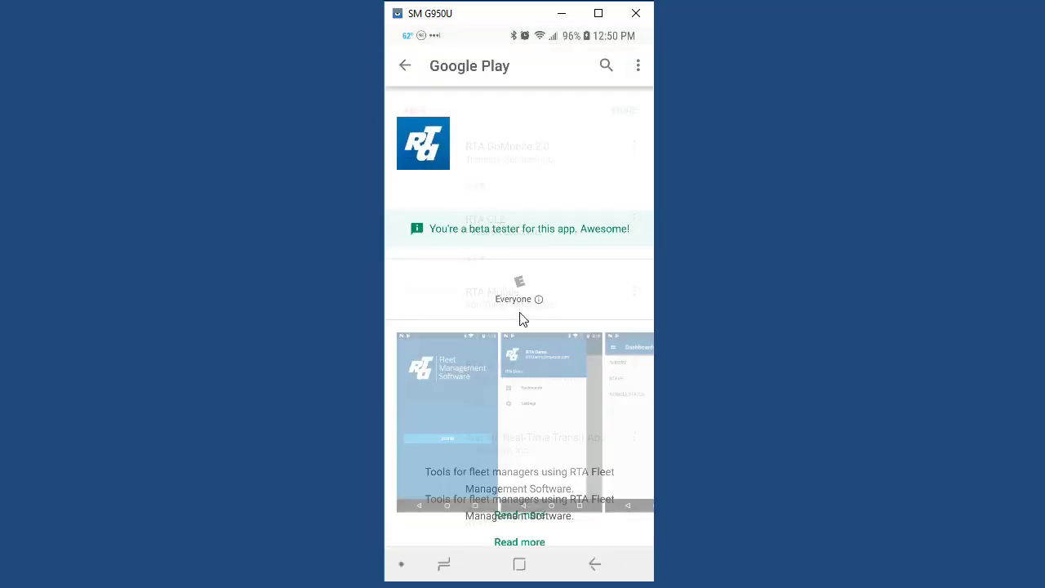
pyautogui.click(608, 189)
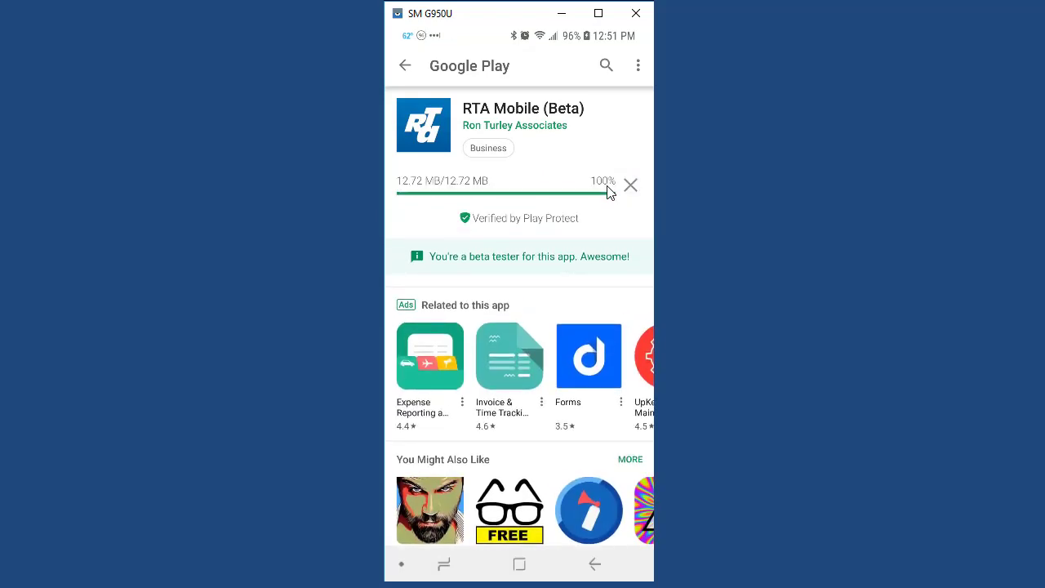
pyautogui.click(519, 565)
# Step: Sign in to RTA Mobile at rta-host.com with the work account and its password
pyautogui.click(493, 416)
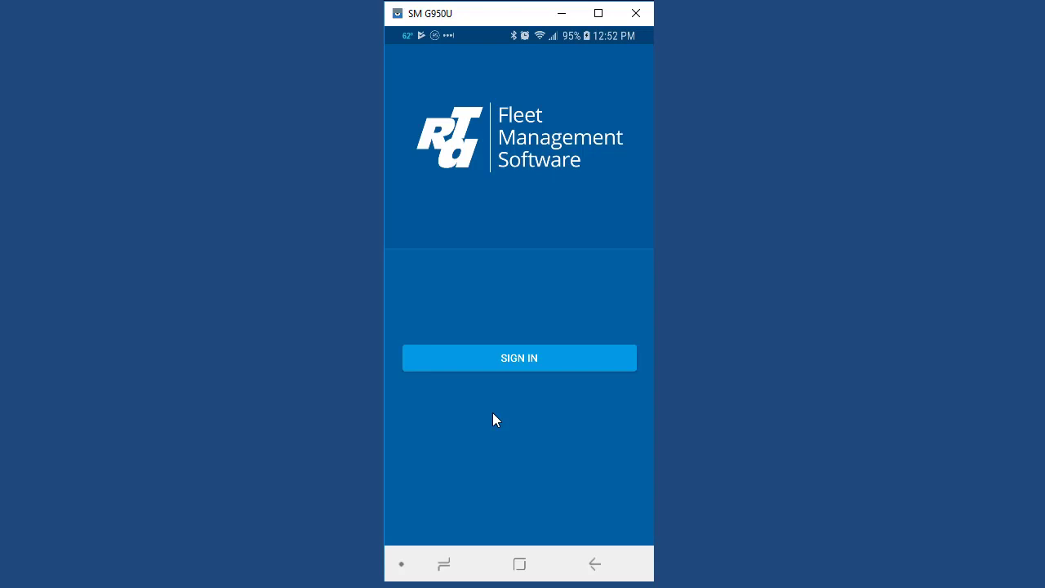
pyautogui.click(523, 357)
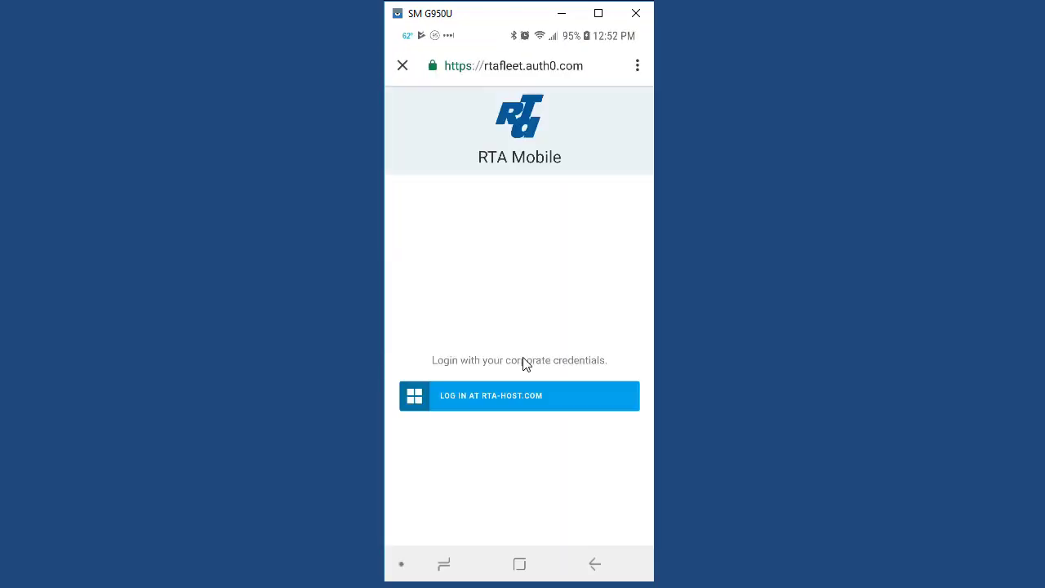
pyautogui.click(492, 398)
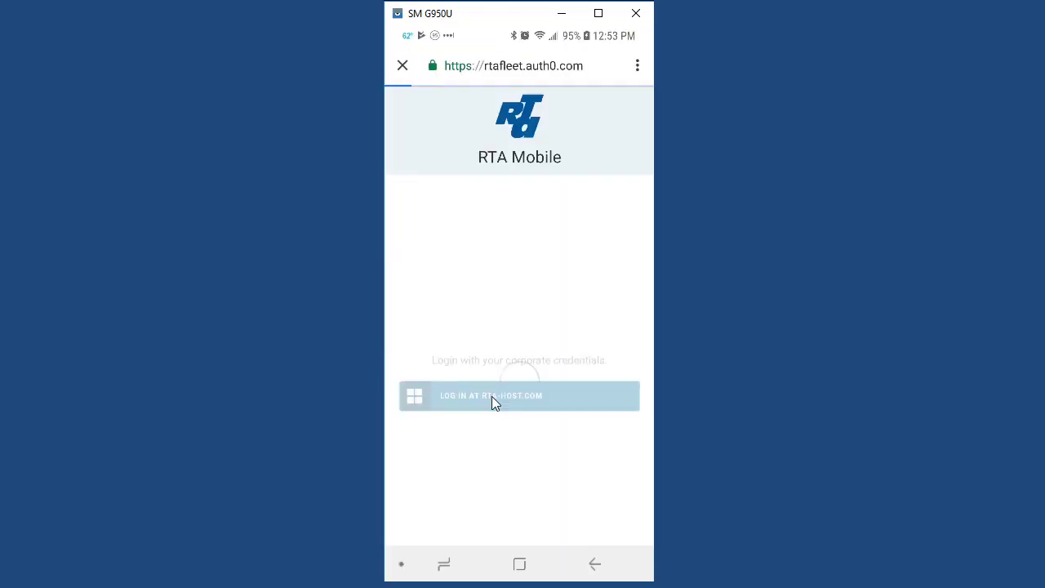
pyautogui.click(522, 198)
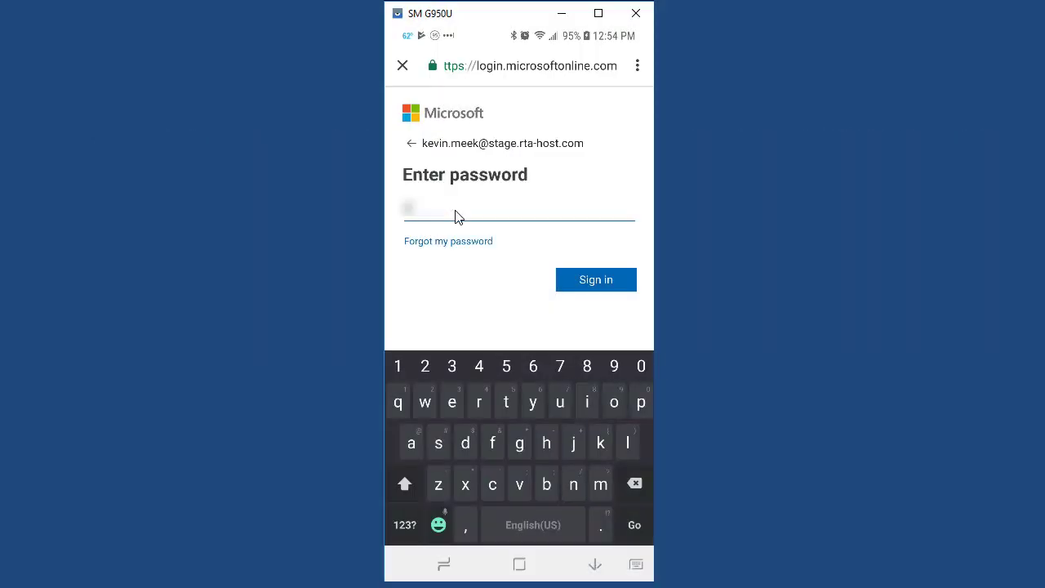
pyautogui.click(591, 282)
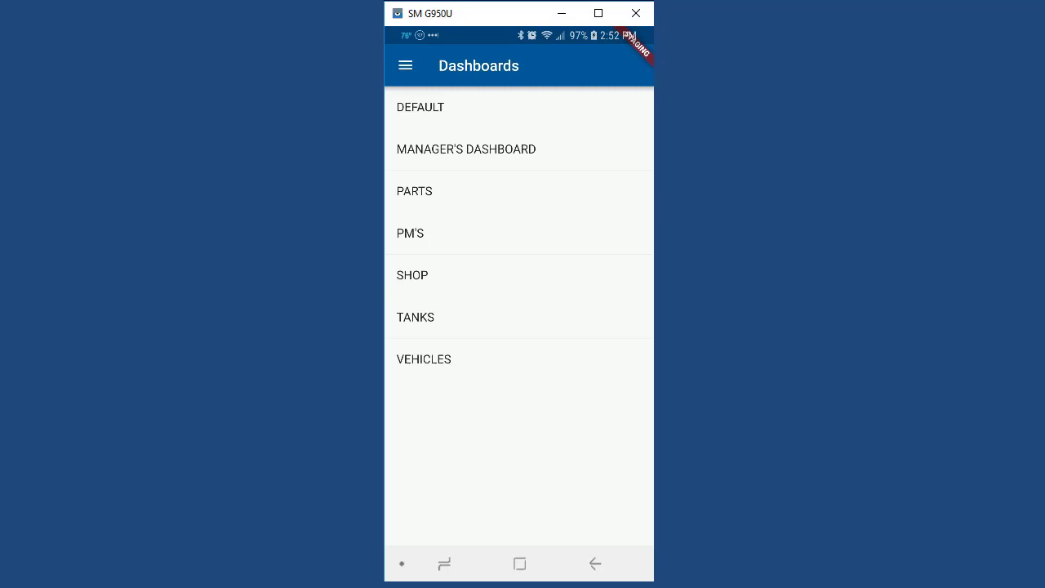
# Step: Open the PARTS dashboard and scroll through metrics like Parts Inventory Value $16,901.60
pyautogui.click(405, 65)
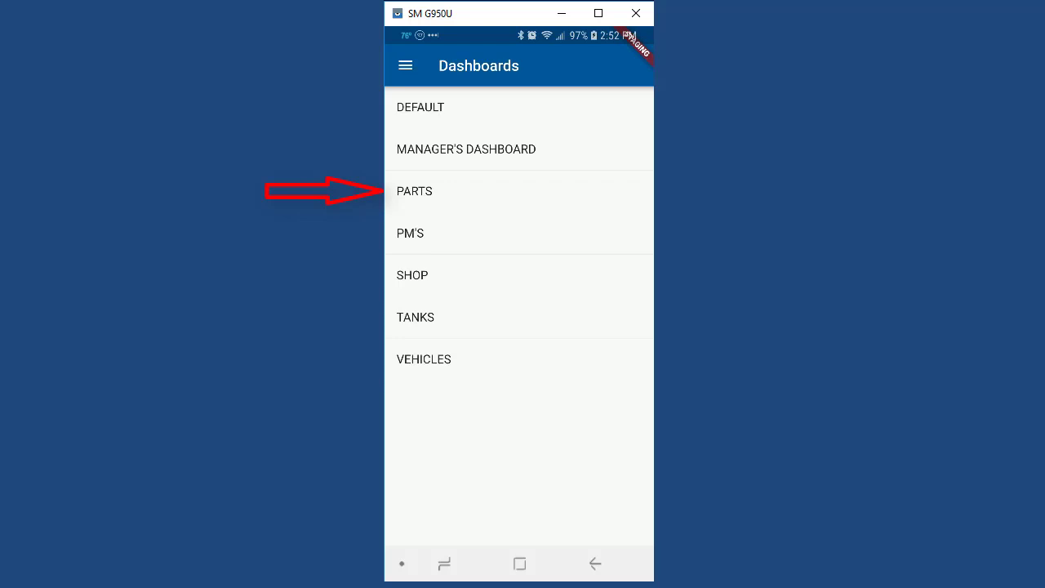
pyautogui.click(414, 191)
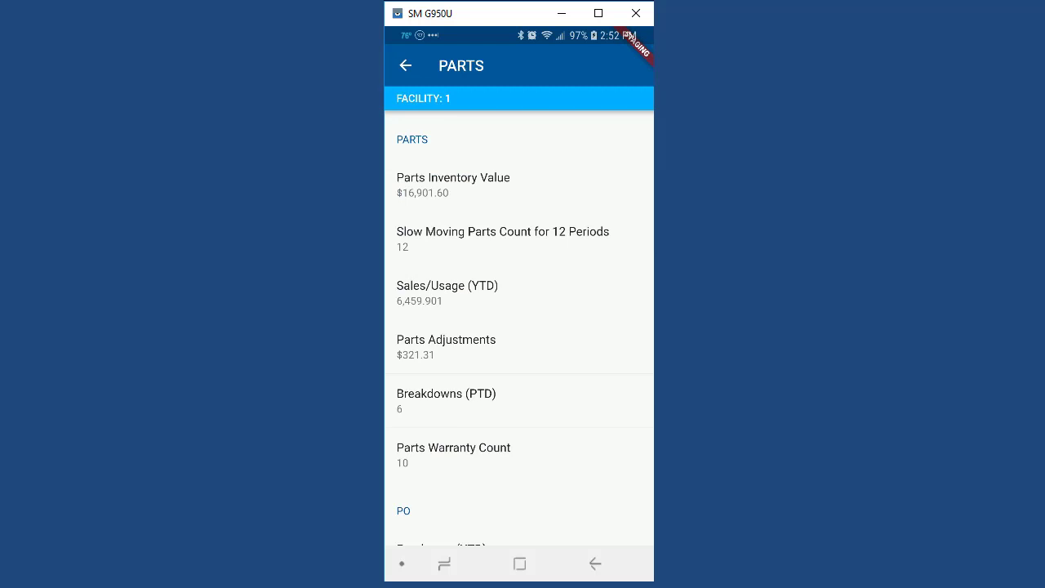
pyautogui.scroll(-5, 519, 326)
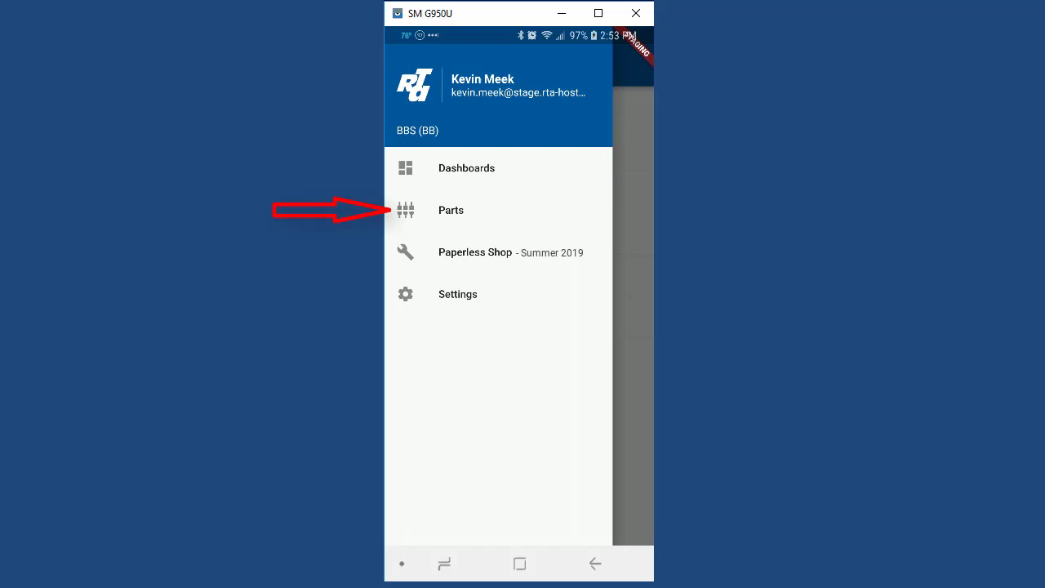
# Step: Search parts for 'oil' to view OIL 10W40, then barcode-scan to open part DEXII
pyautogui.click(451, 210)
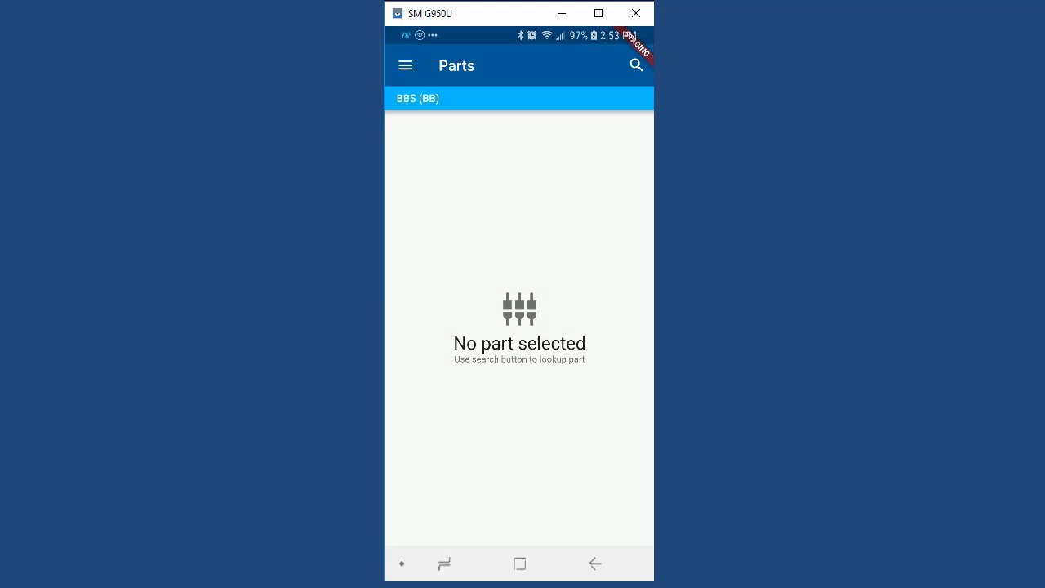
pyautogui.click(636, 65)
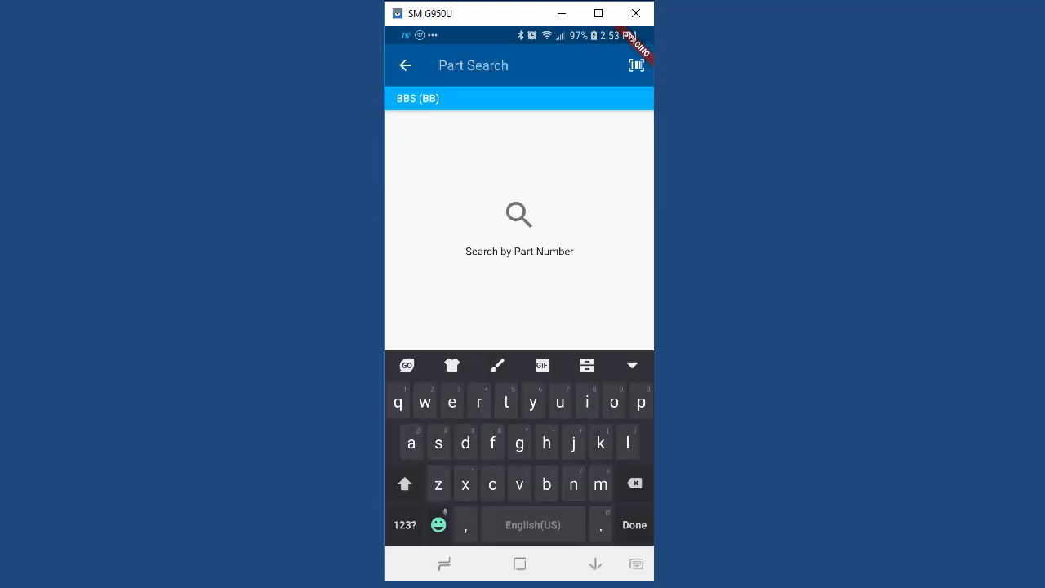
pyautogui.write('o')
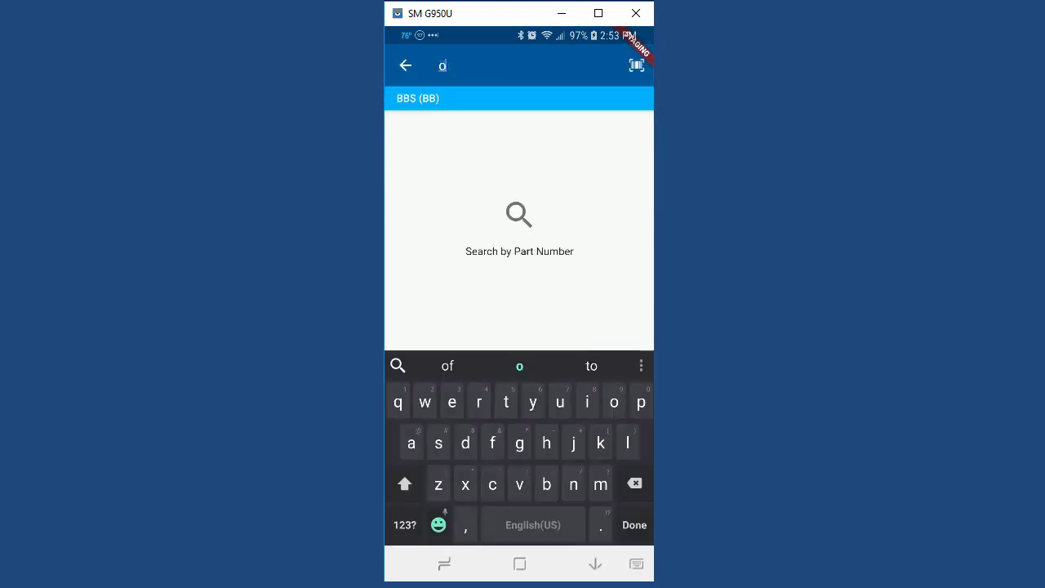
pyautogui.write('il')
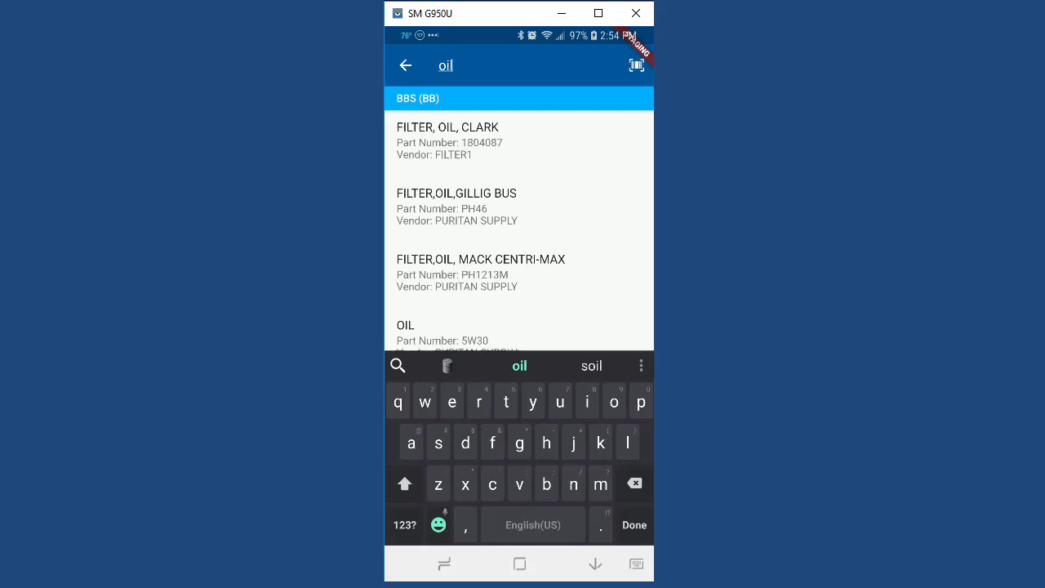
pyautogui.scroll(-3, 520, 229)
pyautogui.scroll(-3, 520, 229)
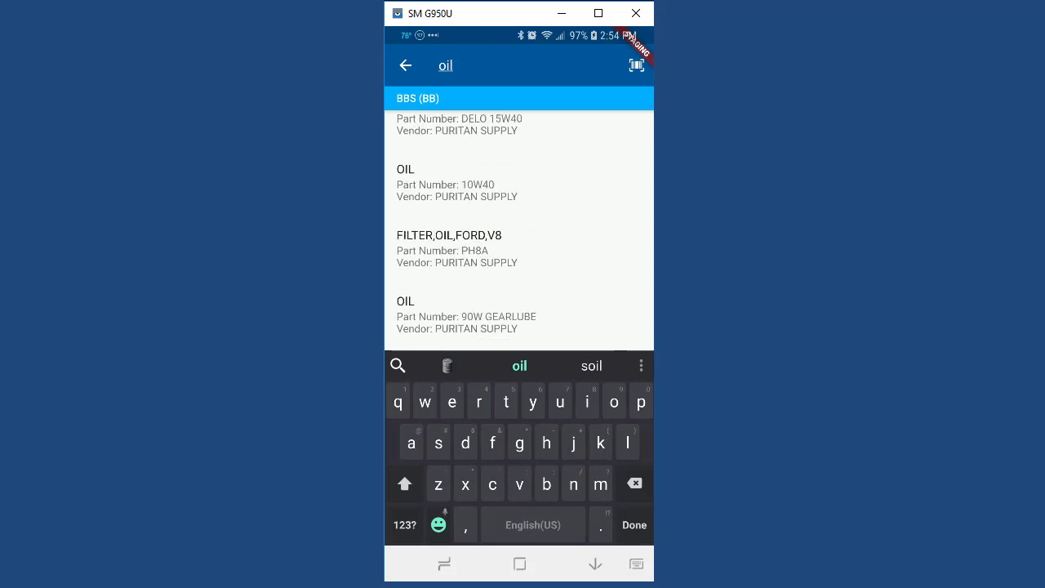
pyautogui.click(457, 180)
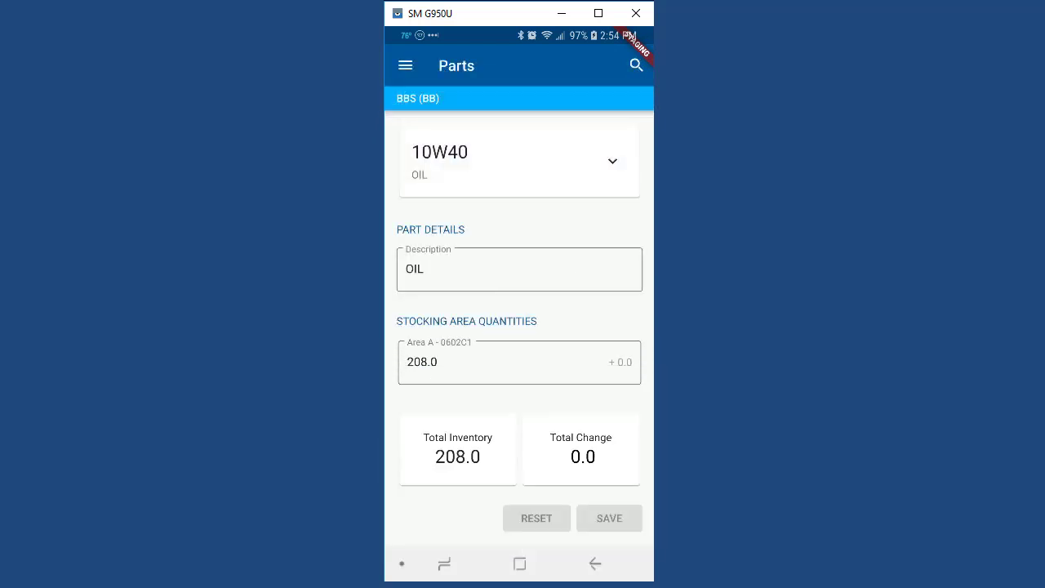
pyautogui.click(636, 65)
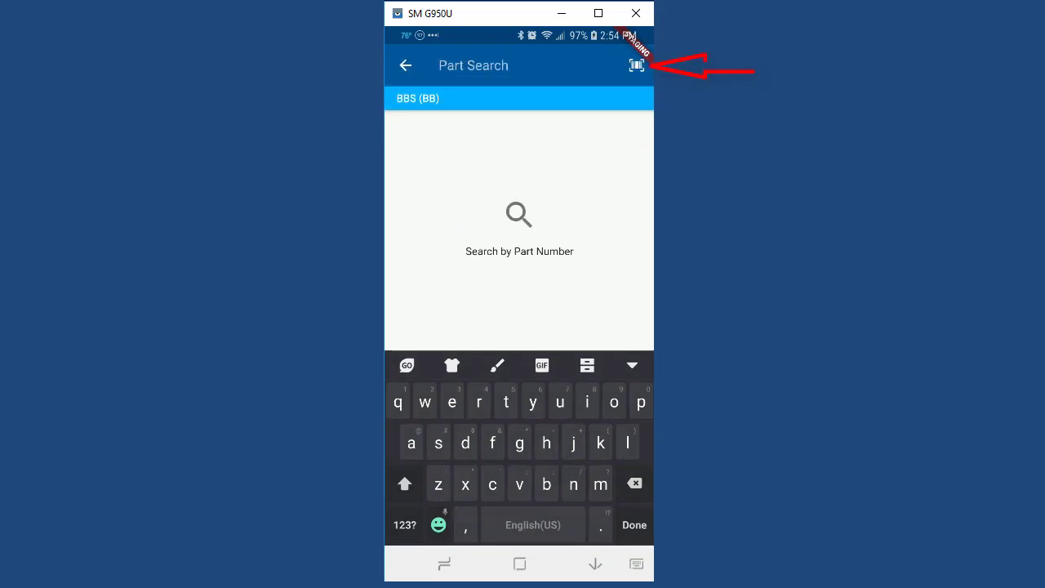
pyautogui.click(636, 65)
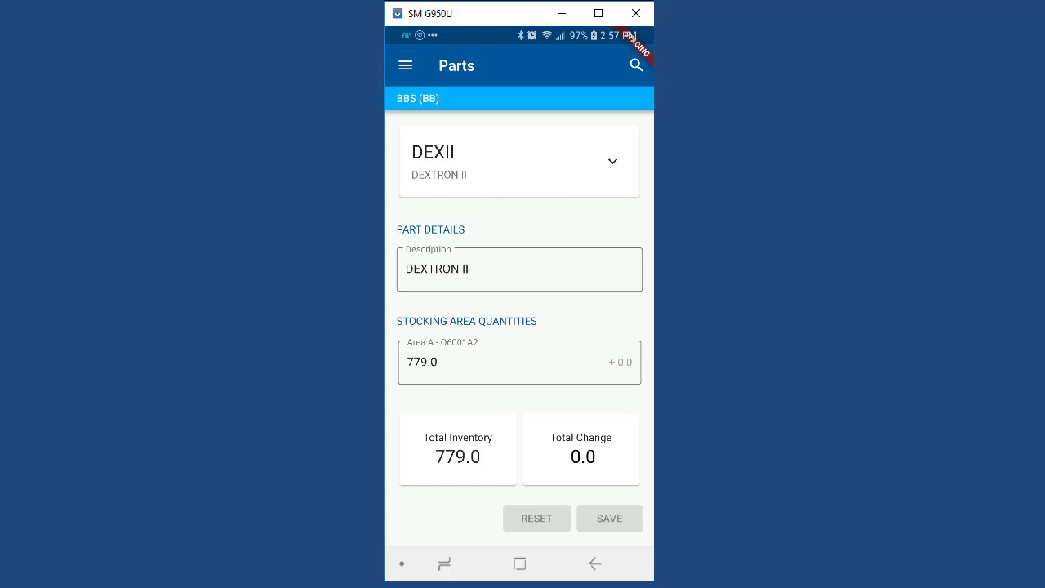
# Step: Enter 775 as DEXII's Area A quantity, a total change of -4.0
pyautogui.scroll(-1, 519, 325)
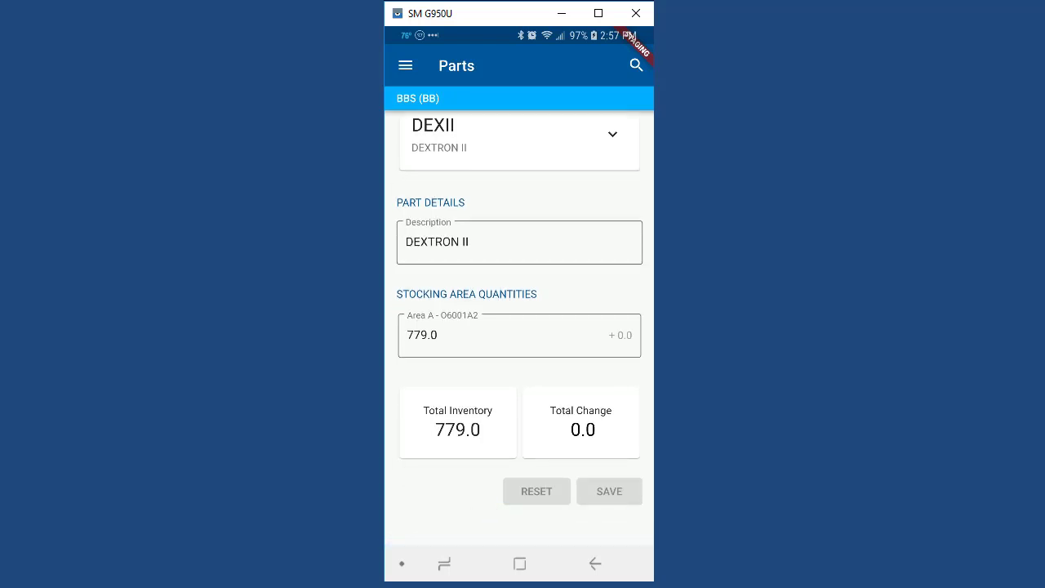
pyautogui.click(460, 329)
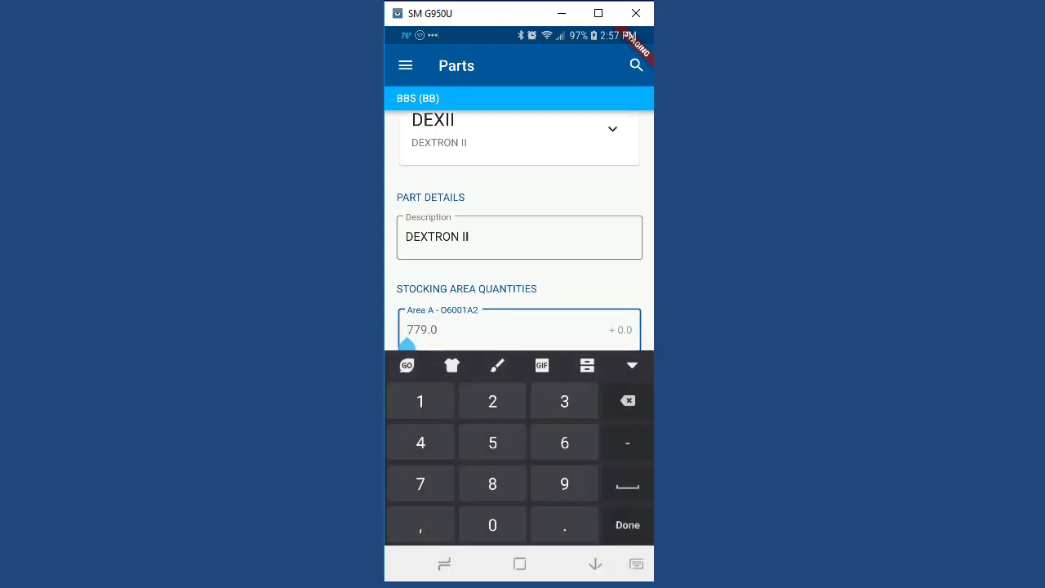
pyautogui.write('790')
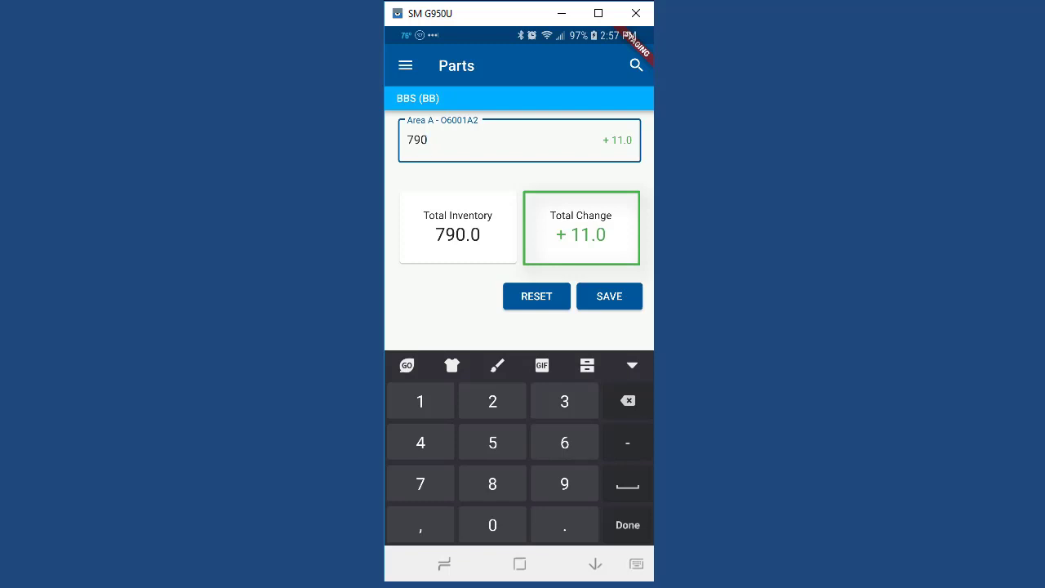
pyautogui.press('BackSpace')
pyautogui.press('BackSpace')
pyautogui.write('75')
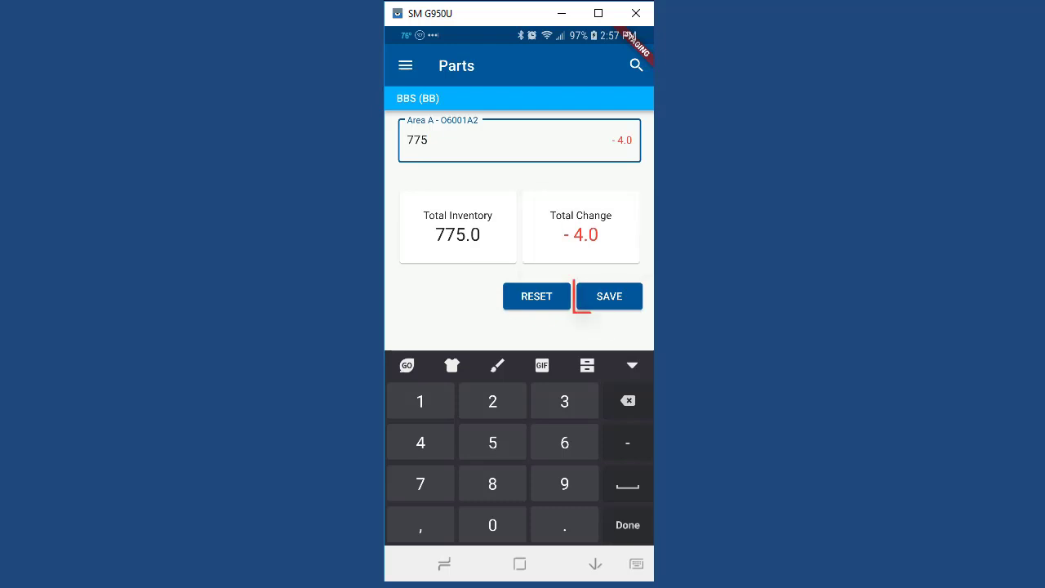
# Step: Save the quantity adjustment with the reason '2018 Inv'
pyautogui.click(609, 295)
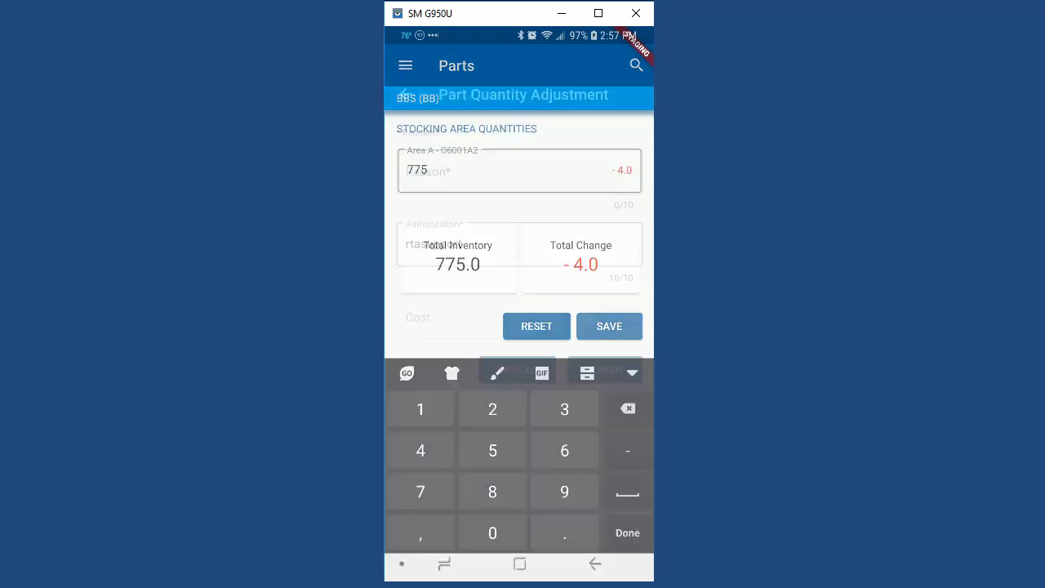
pyautogui.click(404, 525)
pyautogui.write('2018 Inv')
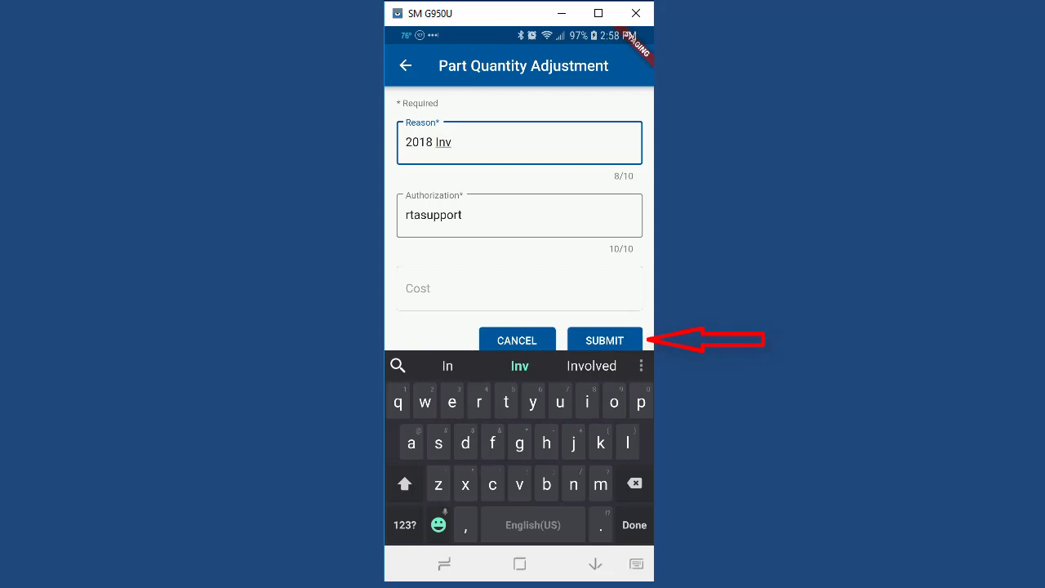
pyautogui.click(604, 341)
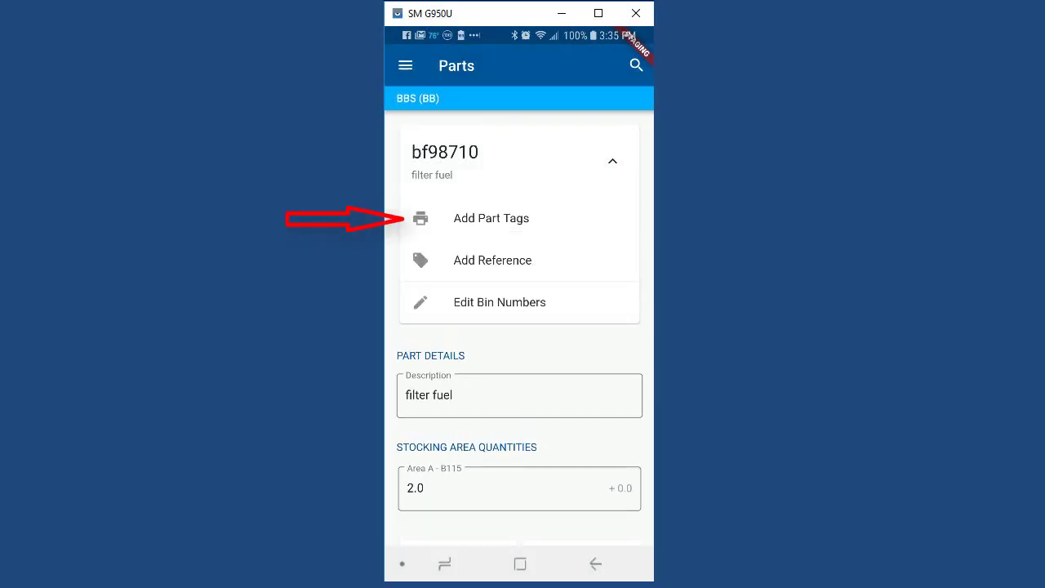
# Step: Request 12 part tags for part bf98710
pyautogui.click(491, 218)
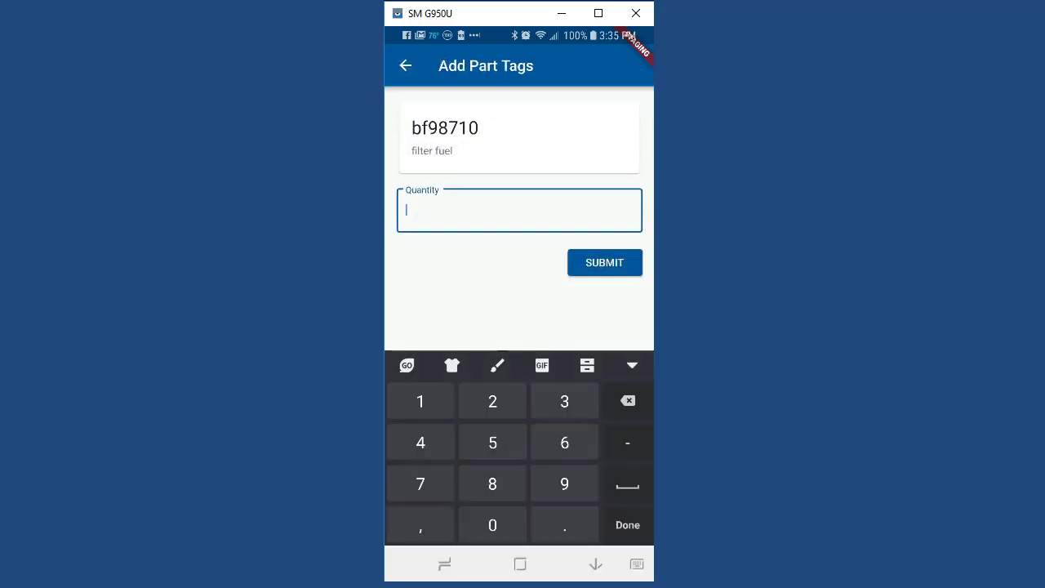
pyautogui.write('12')
pyautogui.press('Return')
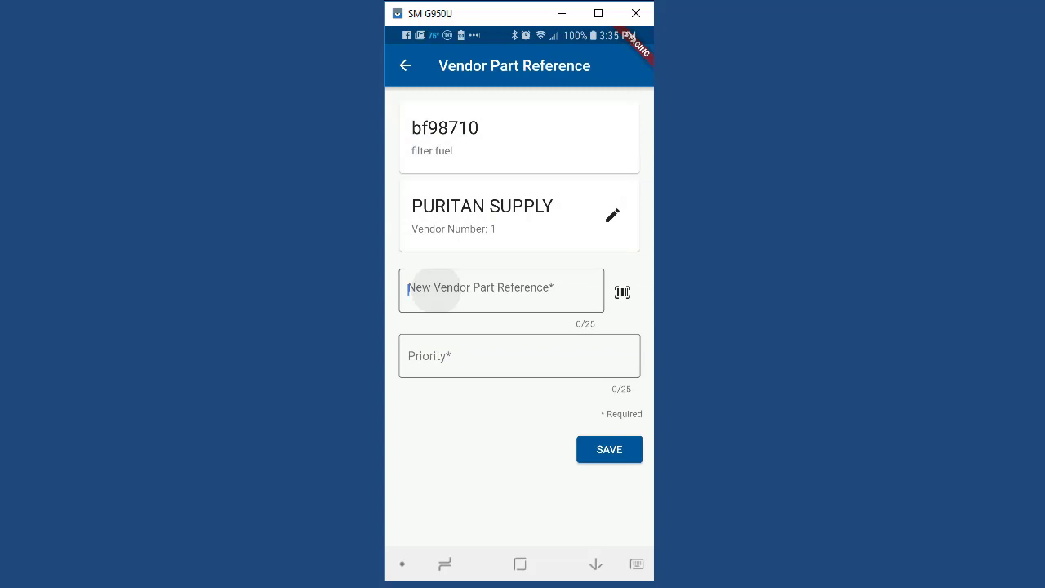
# Step: Save vendor part reference LFF8957 with priority 2 for part bf98710
pyautogui.write('LFF8957')
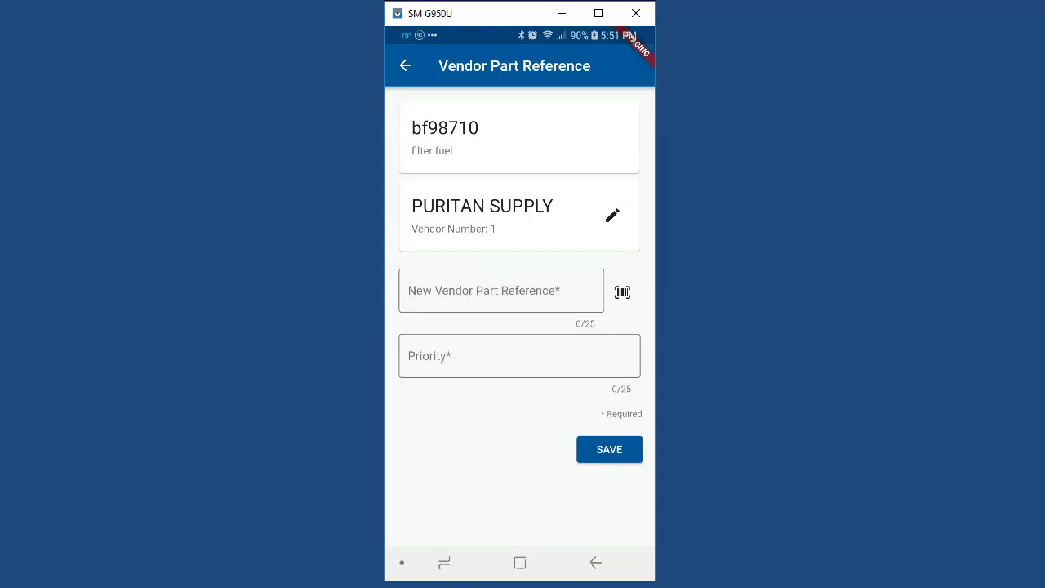
pyautogui.click(622, 291)
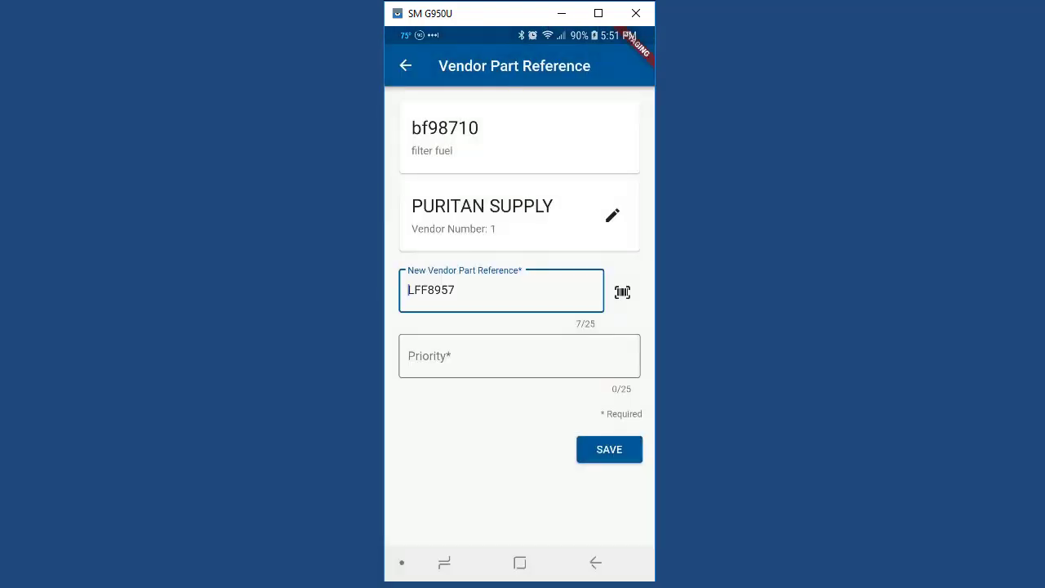
pyautogui.click(519, 356)
pyautogui.write('2')
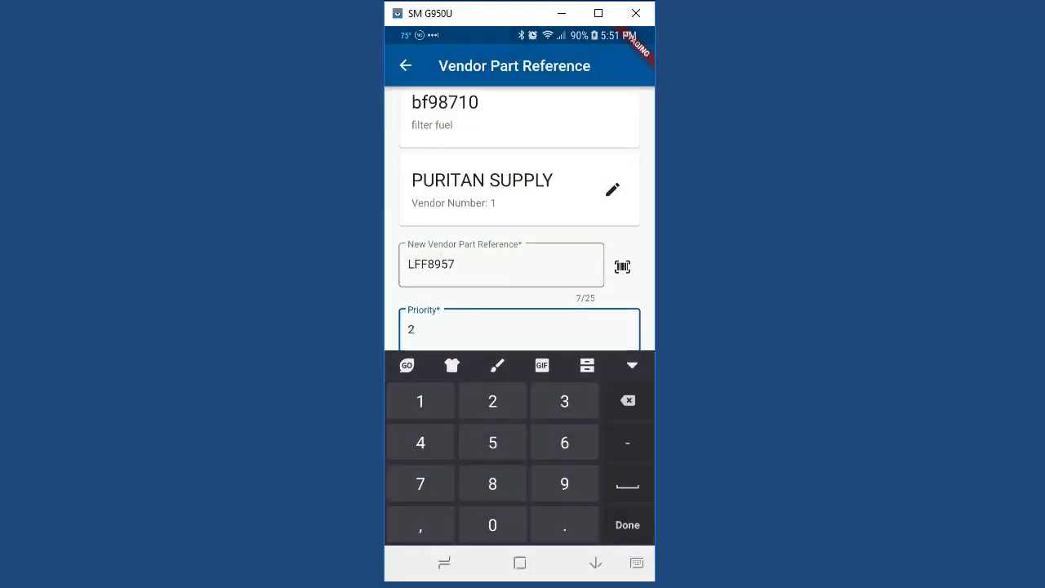
pyautogui.click(627, 524)
pyautogui.click(609, 449)
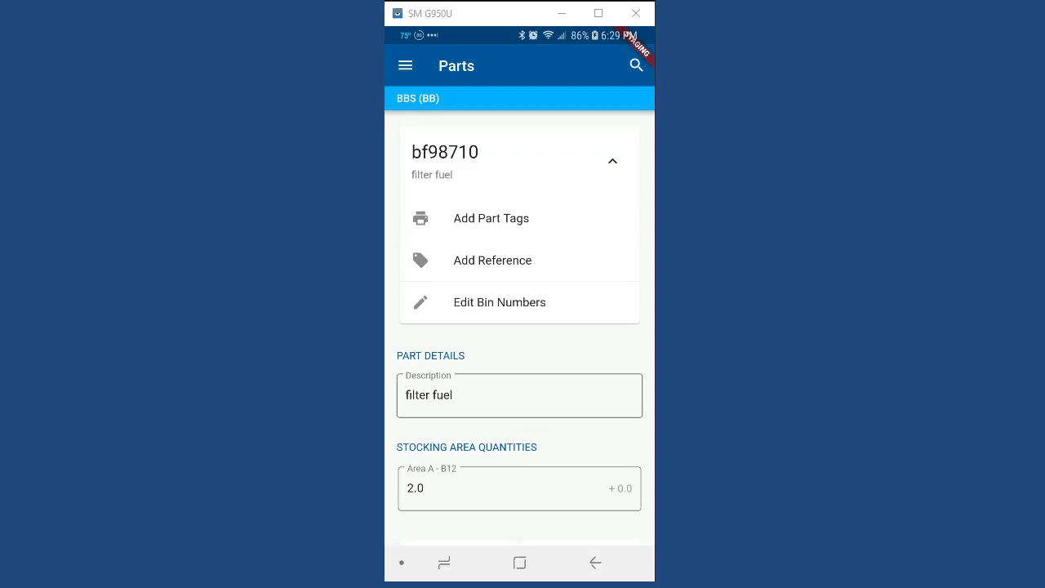
# Step: Edit the part's bin numbers, entering B115 for Area A
pyautogui.click(499, 302)
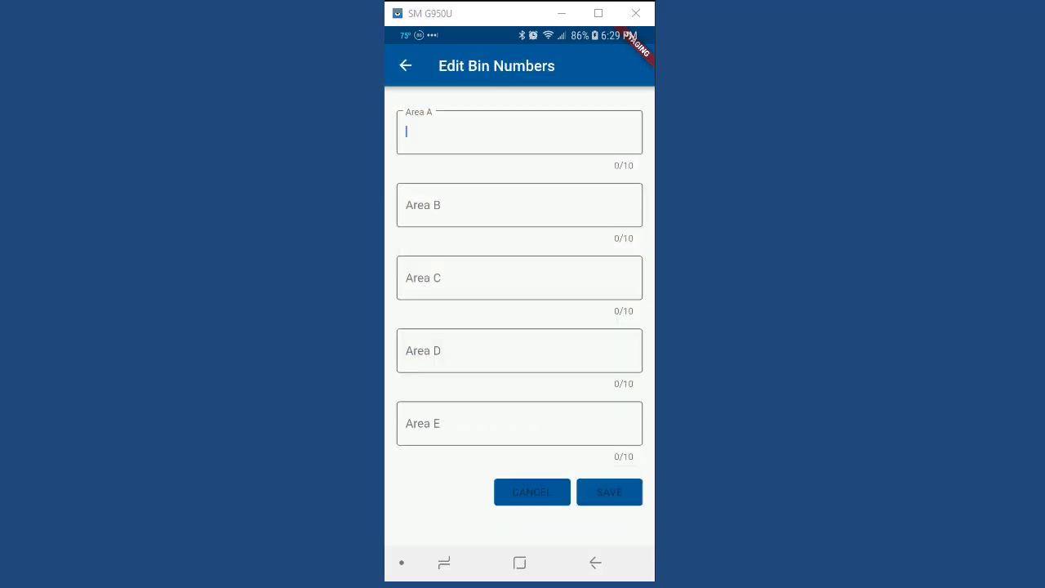
pyautogui.click(409, 132)
pyautogui.write('B')
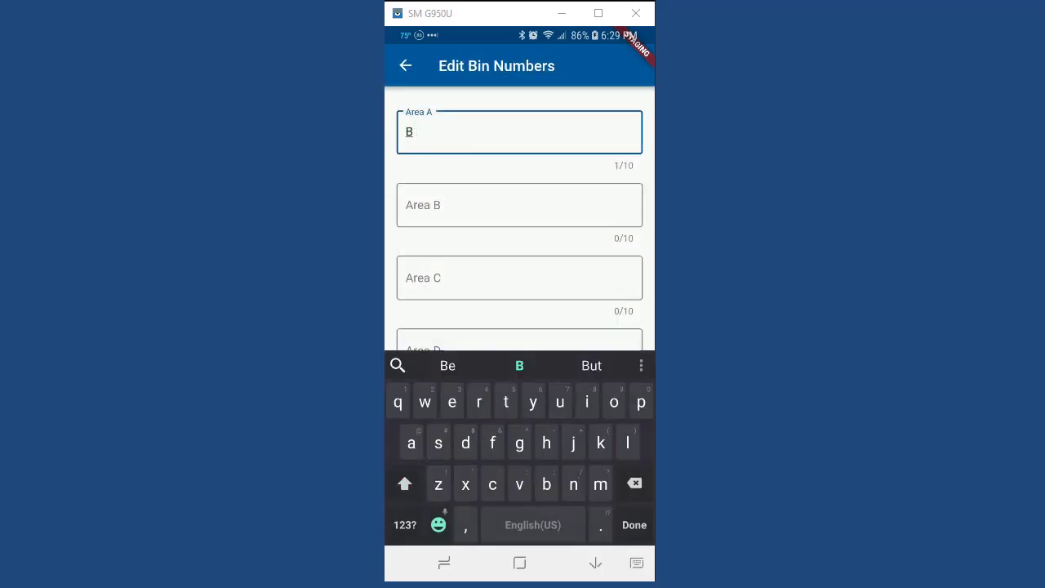
pyautogui.write('115')
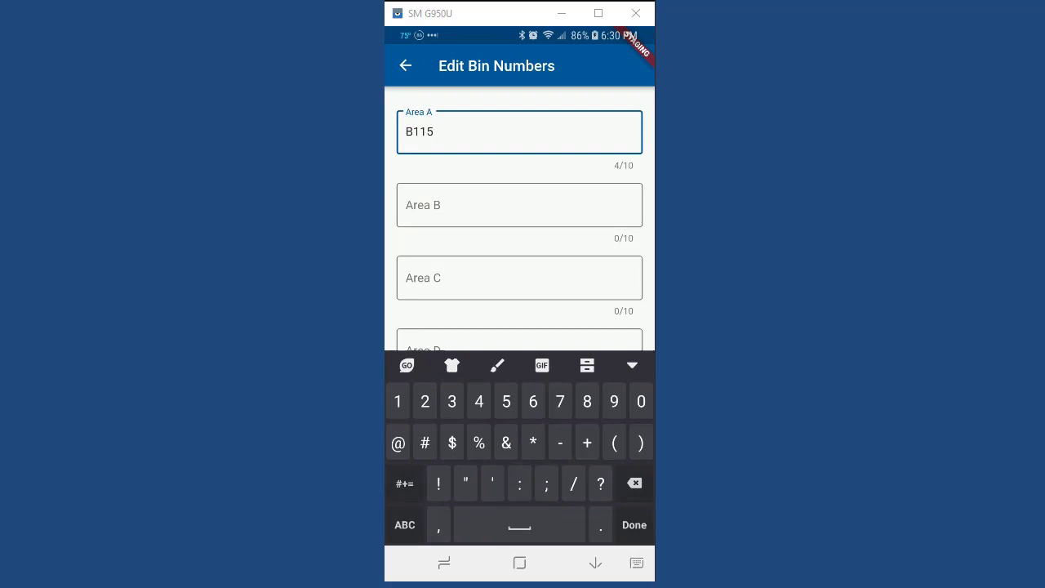
pyautogui.press('Return')
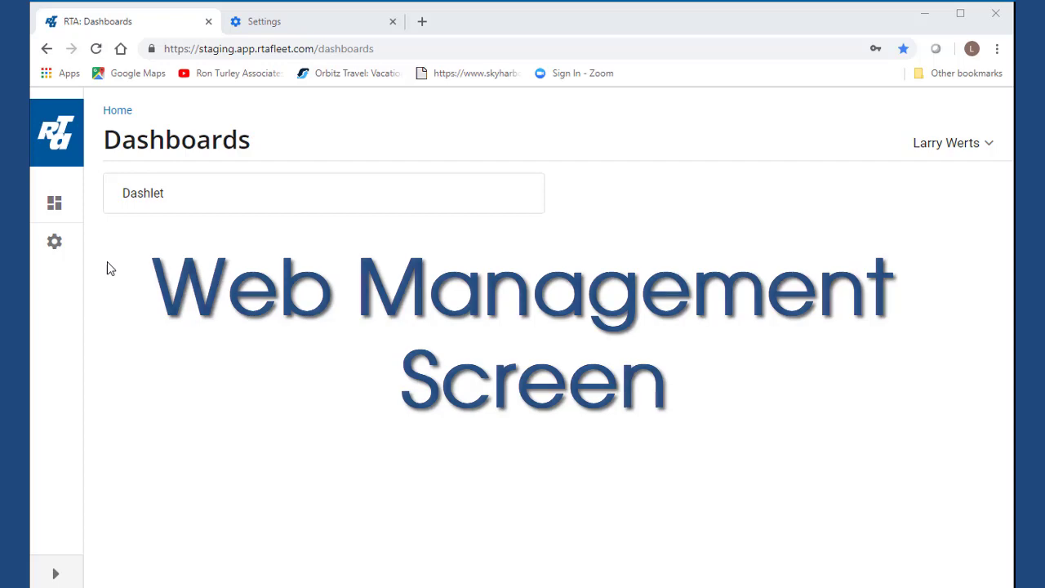
# Step: Open the Admin Users list and select the Test230x user for editing
pyautogui.click(54, 242)
pyautogui.click(170, 227)
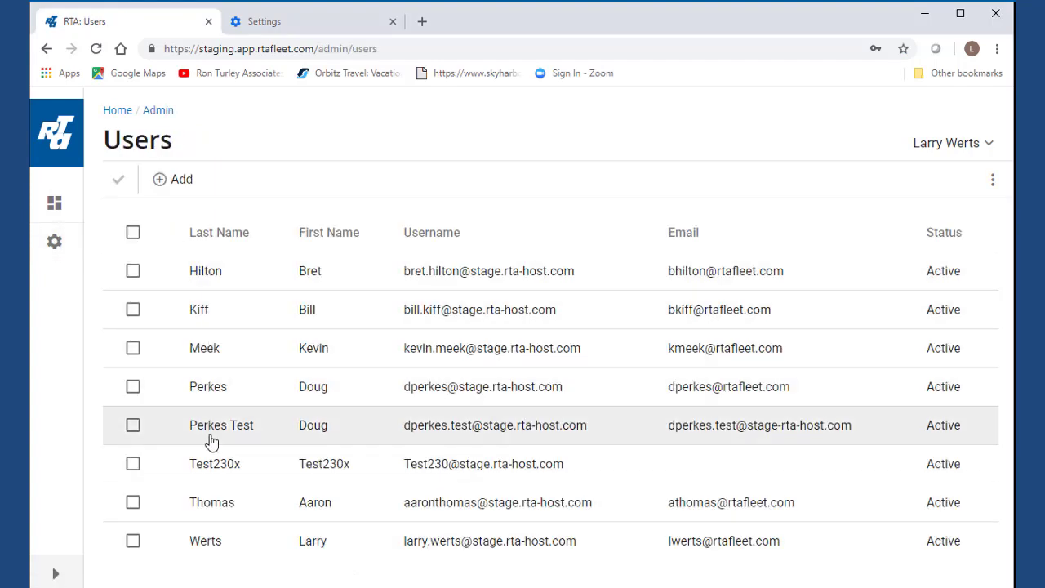
pyautogui.click(211, 467)
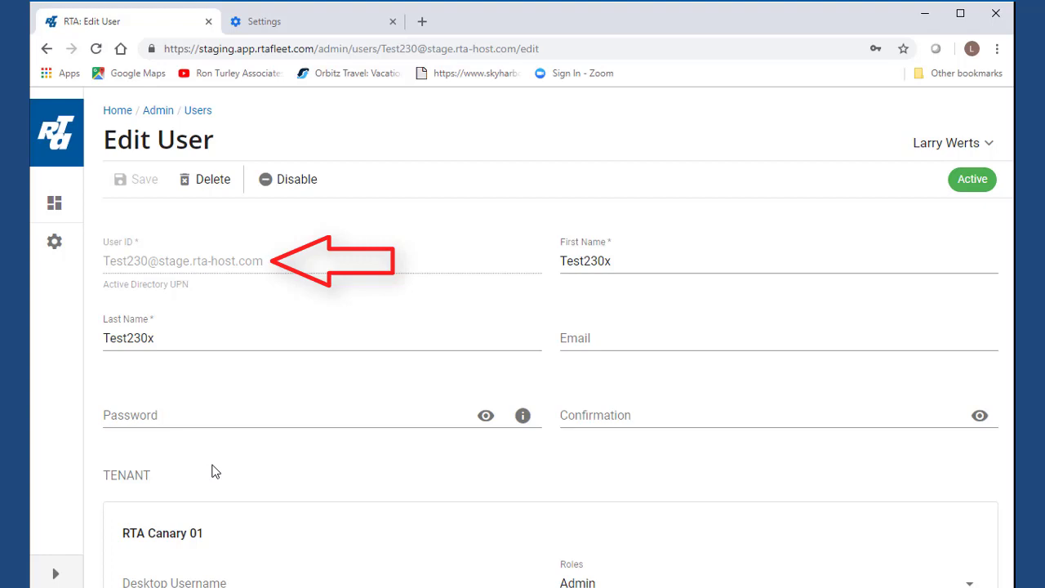
# Step: Switch on the BBS (BB) and RTA DEMONSTRATION #2 (TEST2) facility toggles for the test user
pyautogui.scroll(-1, 216, 472)
pyautogui.scroll(-2, 215, 472)
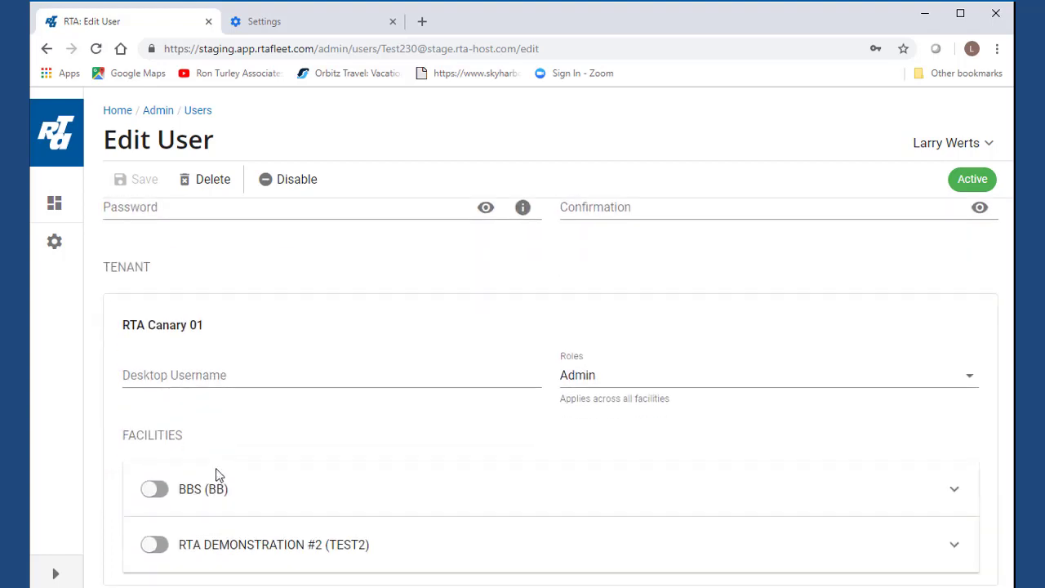
pyautogui.click(163, 479)
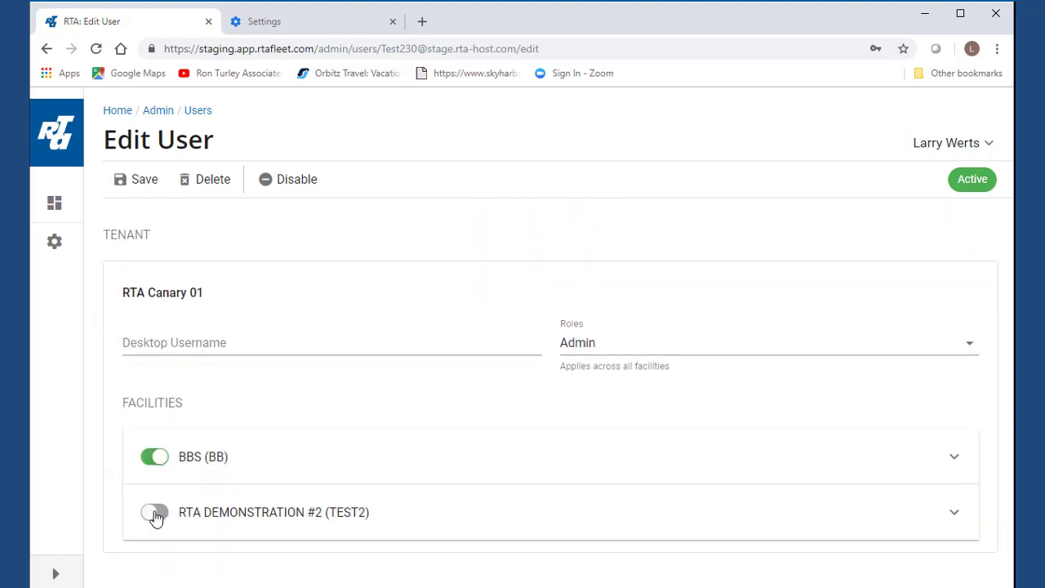
pyautogui.click(156, 515)
pyautogui.click(970, 351)
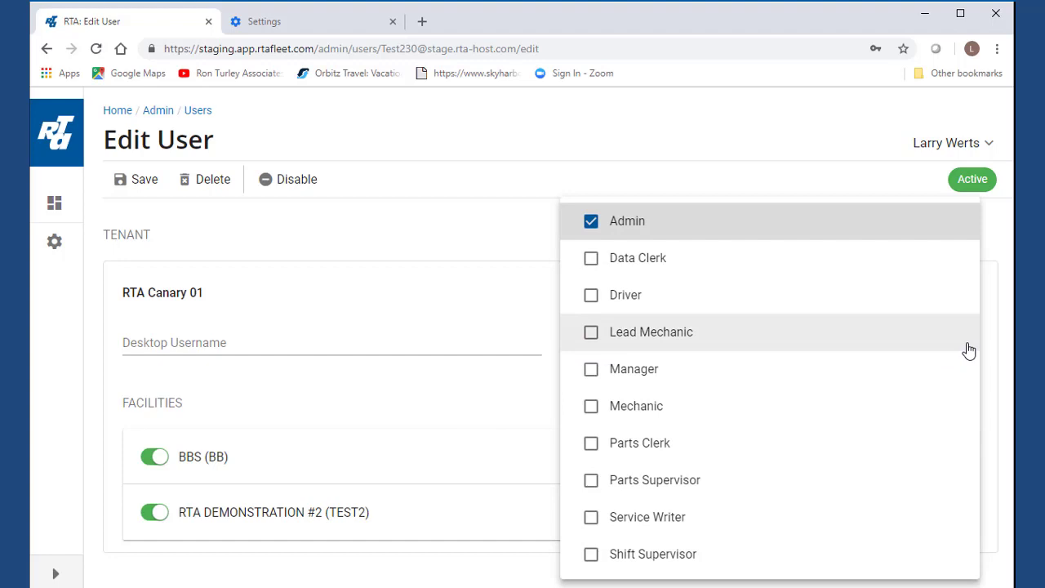
# Step: Leave the tenant roles unchanged and assign the Manager role at BBS (BB)
pyautogui.click(559, 330)
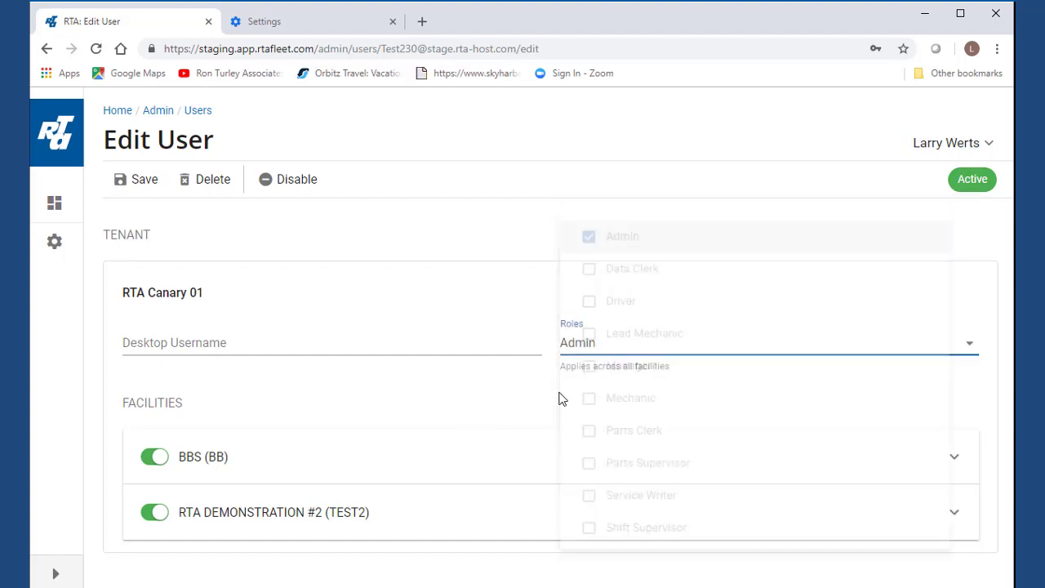
pyautogui.click(965, 462)
pyautogui.scroll(-1, 955, 462)
pyautogui.click(954, 460)
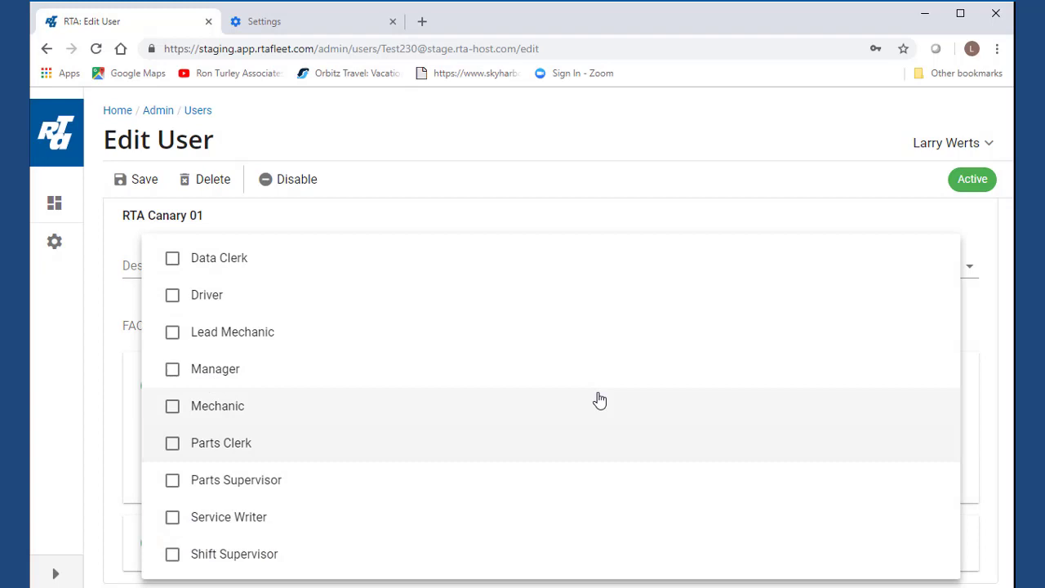
pyautogui.click(176, 372)
pyautogui.click(114, 409)
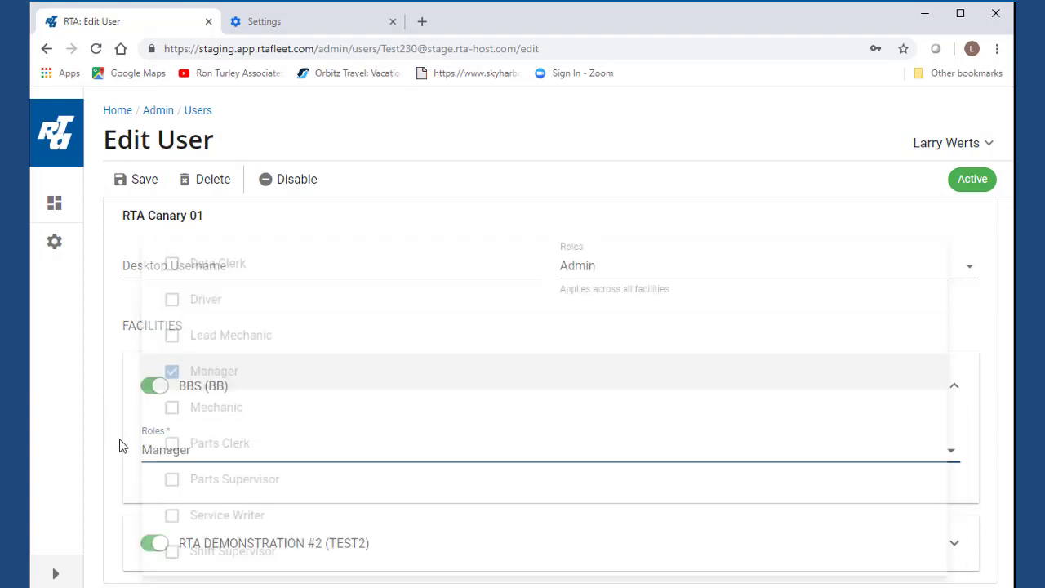
# Step: Assign the Lead Mechanic role at RTA DEMONSTRATION #2 (TEST2) and save the user
pyautogui.click(953, 547)
pyautogui.scroll(-1, 955, 551)
pyautogui.click(955, 545)
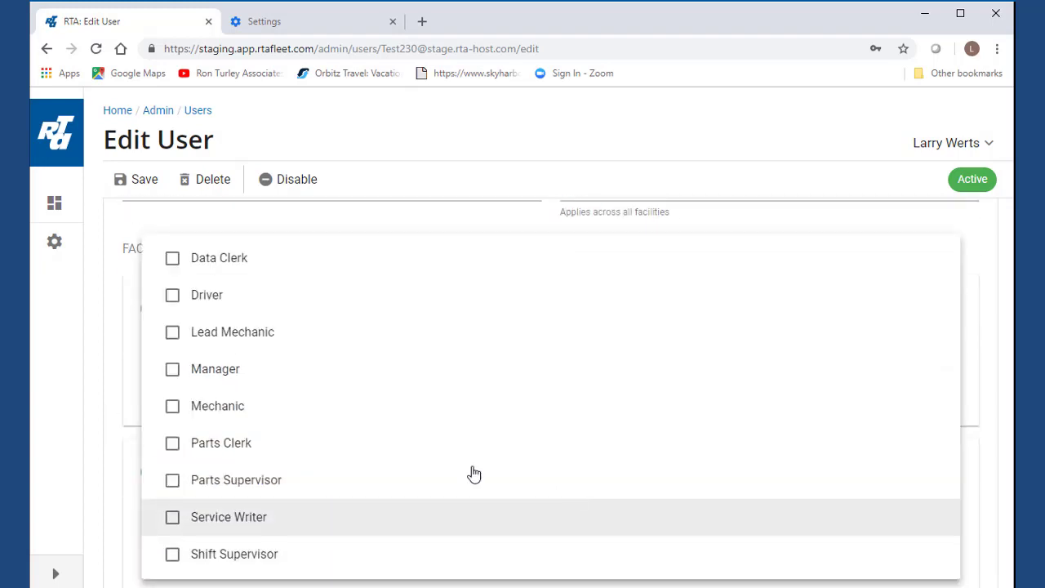
pyautogui.click(171, 336)
pyautogui.click(96, 407)
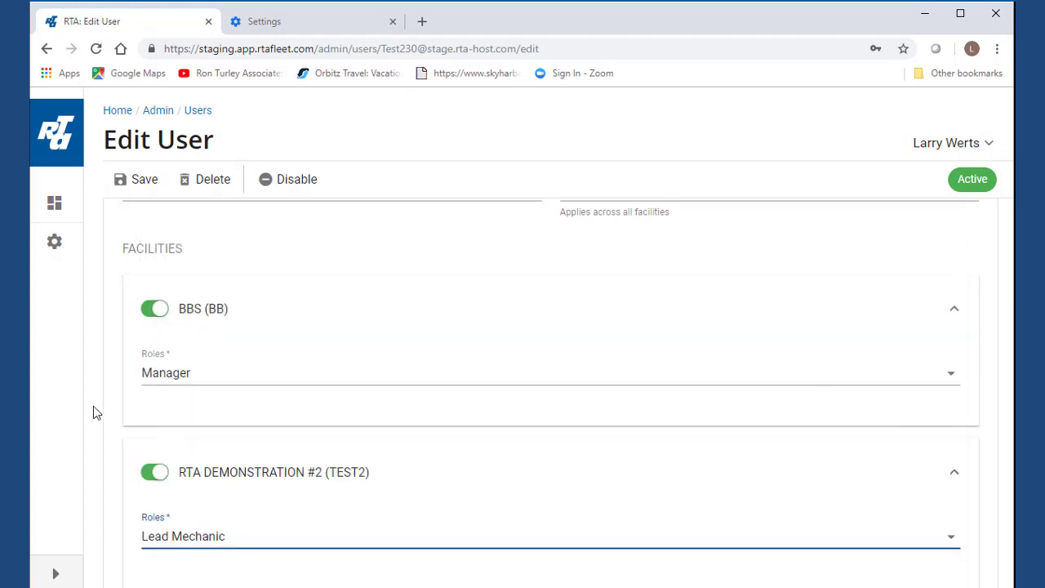
pyautogui.click(137, 183)
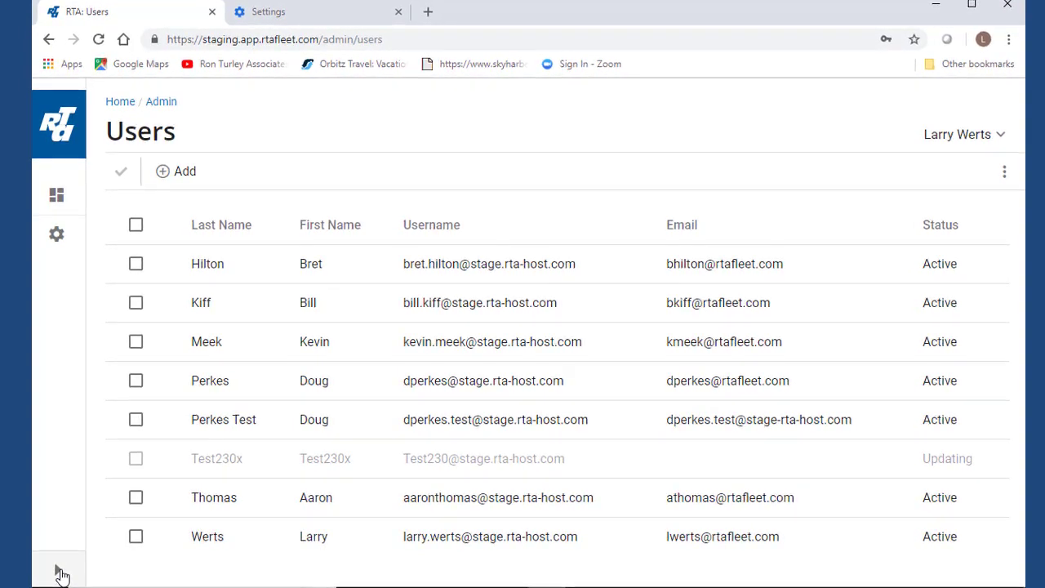
# Step: Move Spanish to the top of Chrome's language list, then return to the RTA: Users tab
pyautogui.click(59, 571)
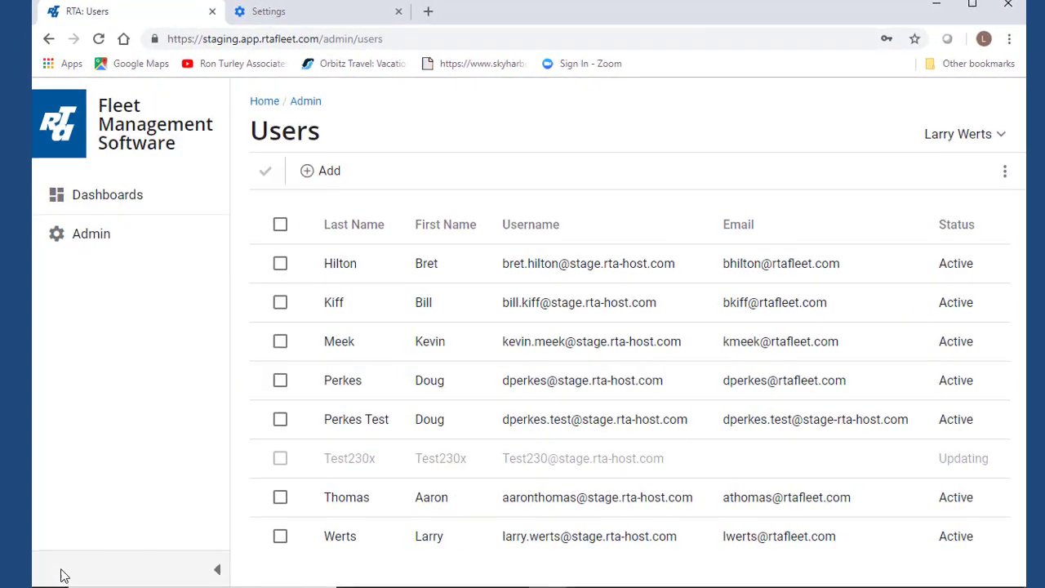
pyautogui.click(263, 11)
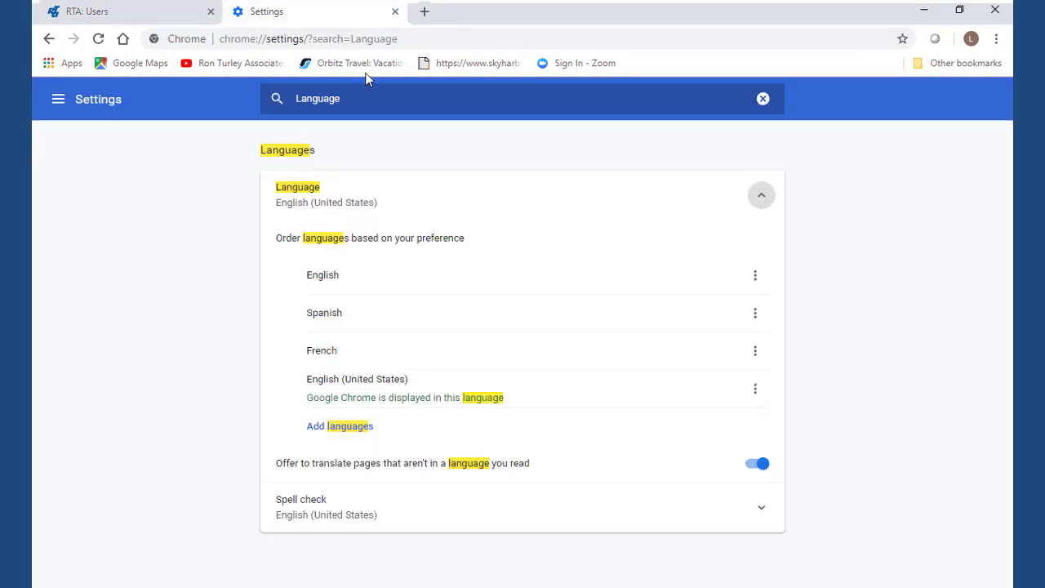
pyautogui.click(755, 315)
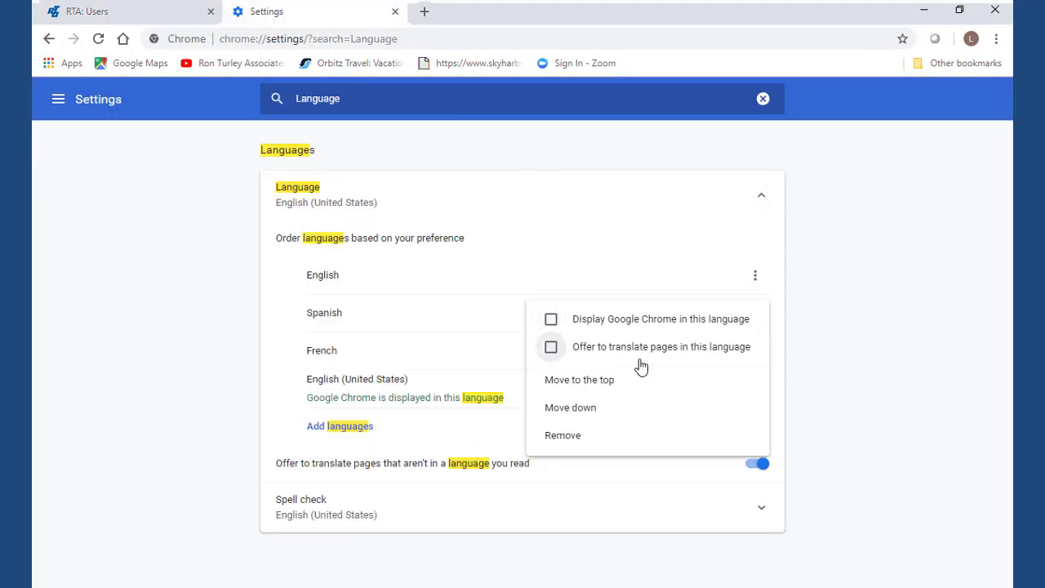
pyautogui.click(623, 382)
pyautogui.click(156, 13)
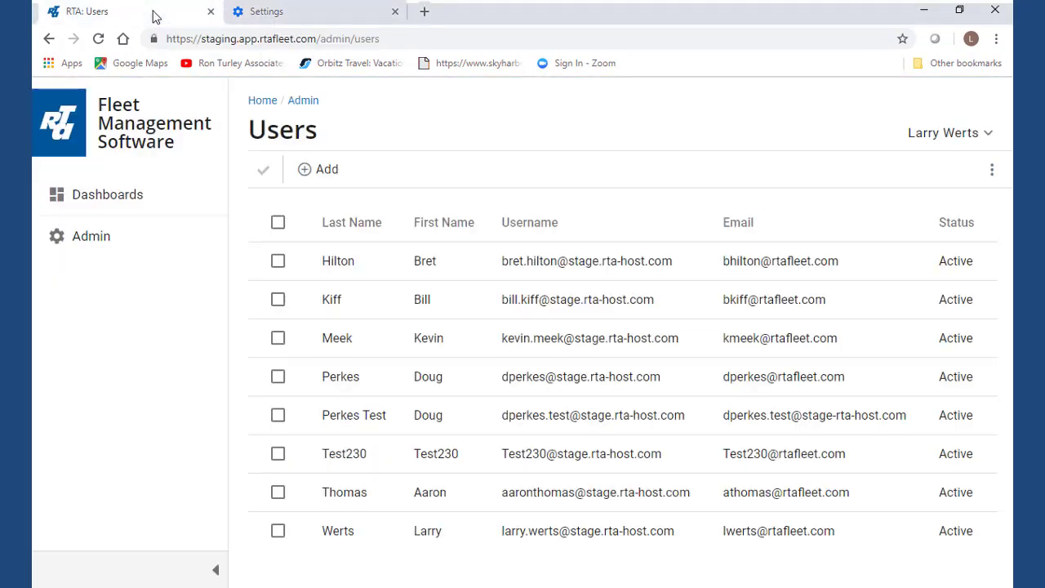
# Step: Reload the portal so it shows in Spanish, then go from Página Principal to the Admin page
pyautogui.click(98, 39)
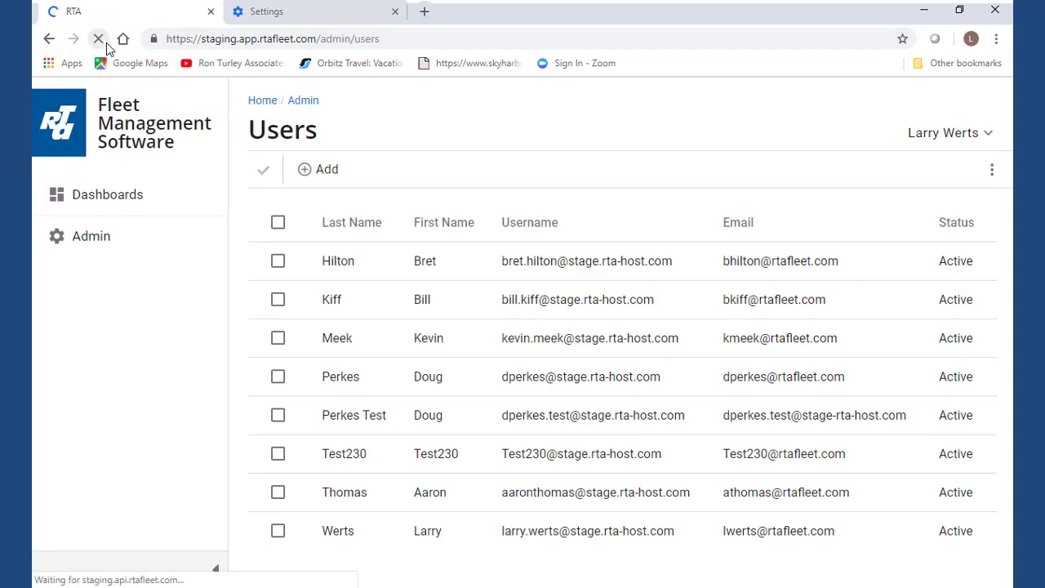
pyautogui.click(56, 569)
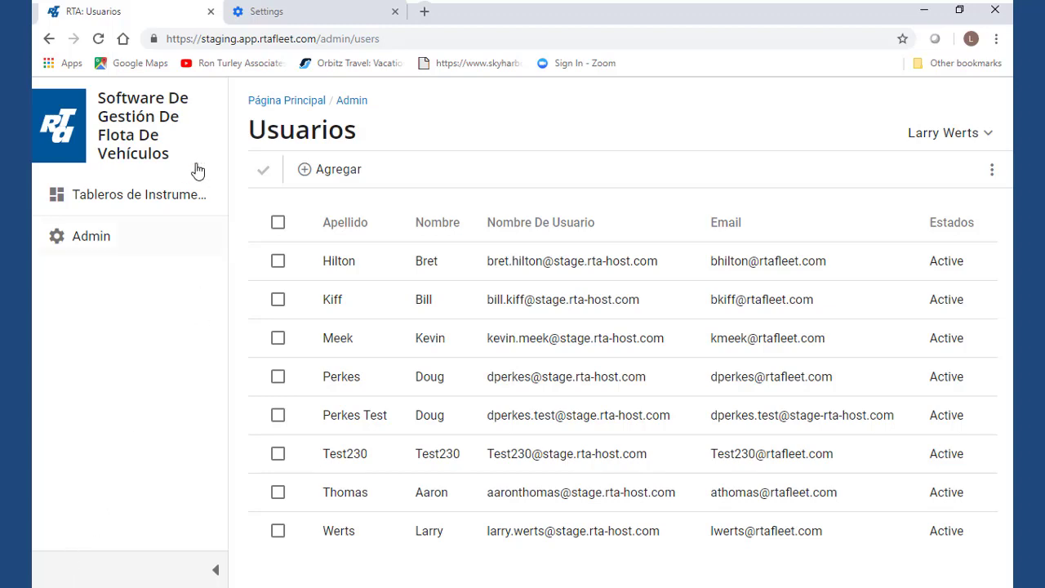
pyautogui.click(256, 106)
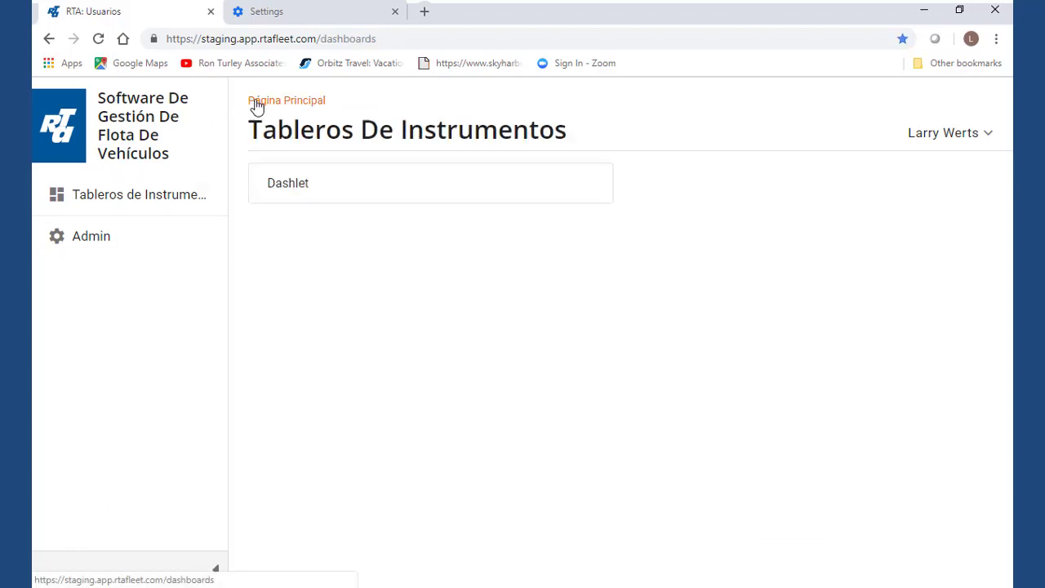
pyautogui.click(126, 242)
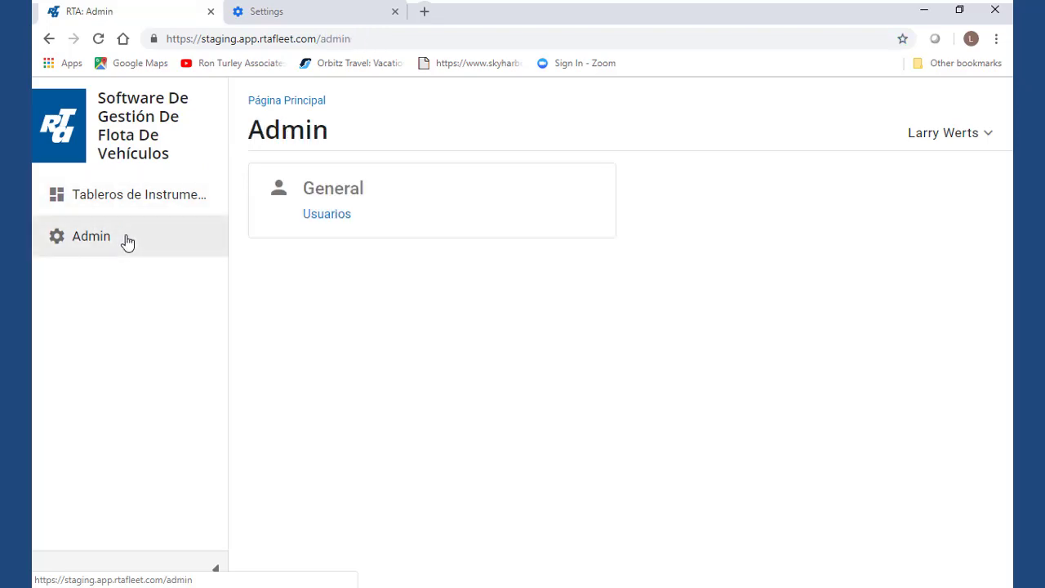